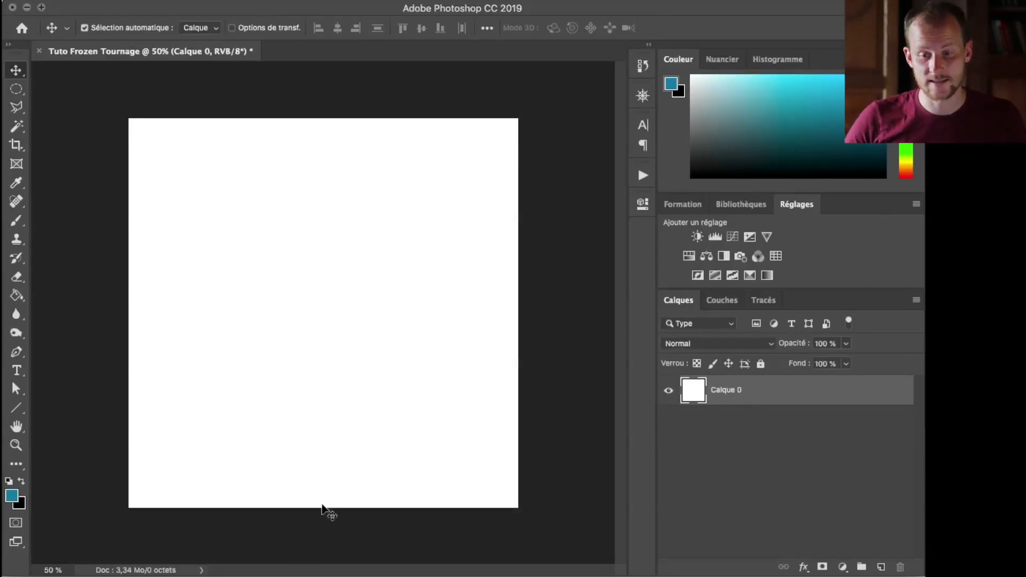
Rename the layer Calque 0 as "Fond Bleu"
double_click(720, 393)
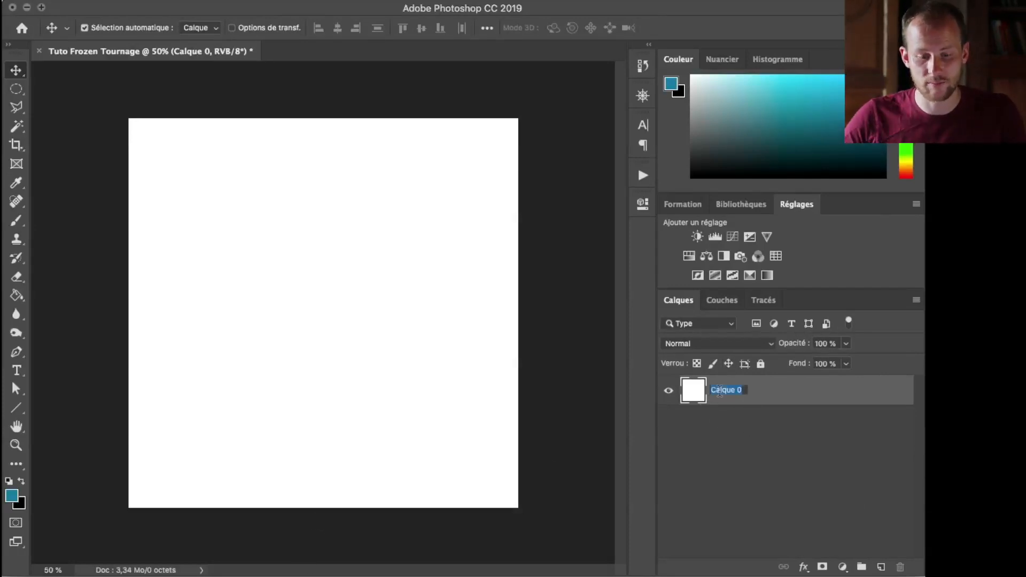
text(Fond)
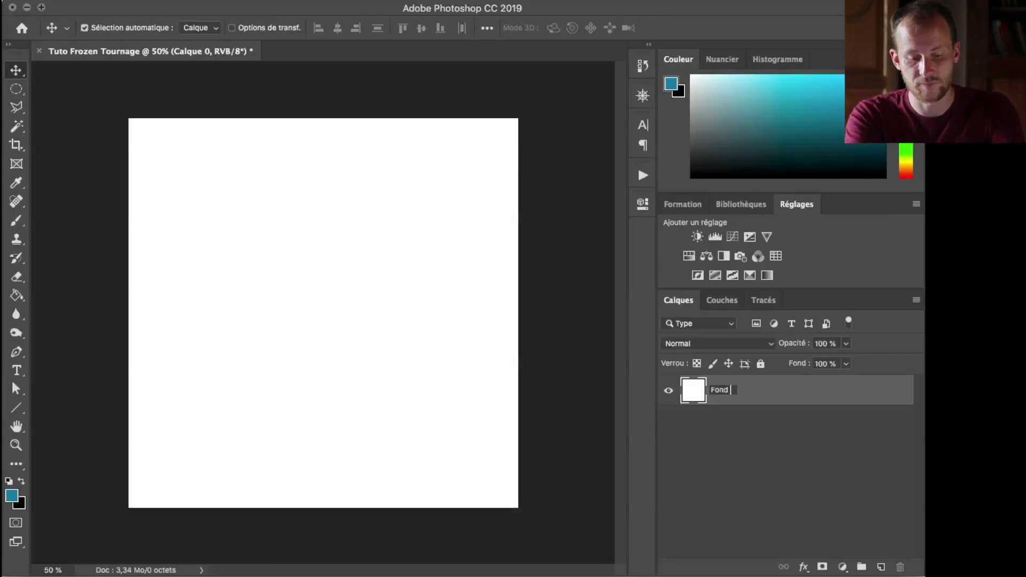
key(Return)
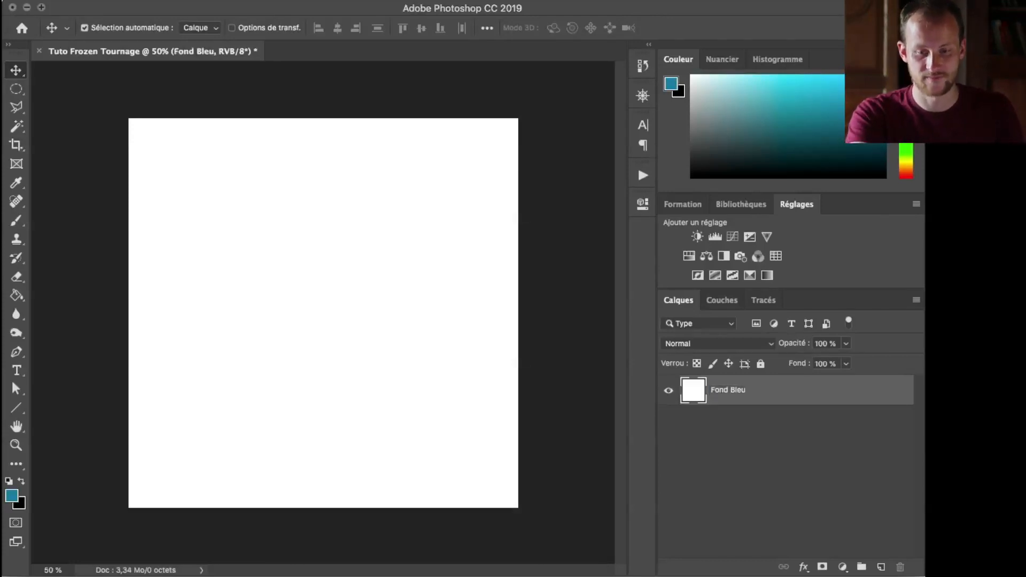
Set the foreground colour to #08304b and fill the whole Fond Bleu layer with it
click(11, 498)
drag(776, 425, 743, 421)
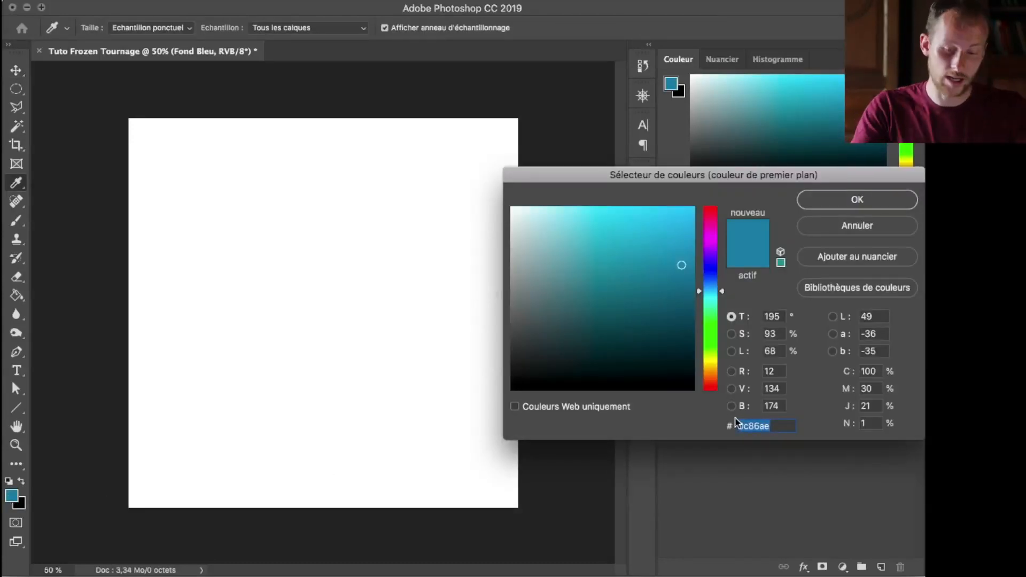
text(830)
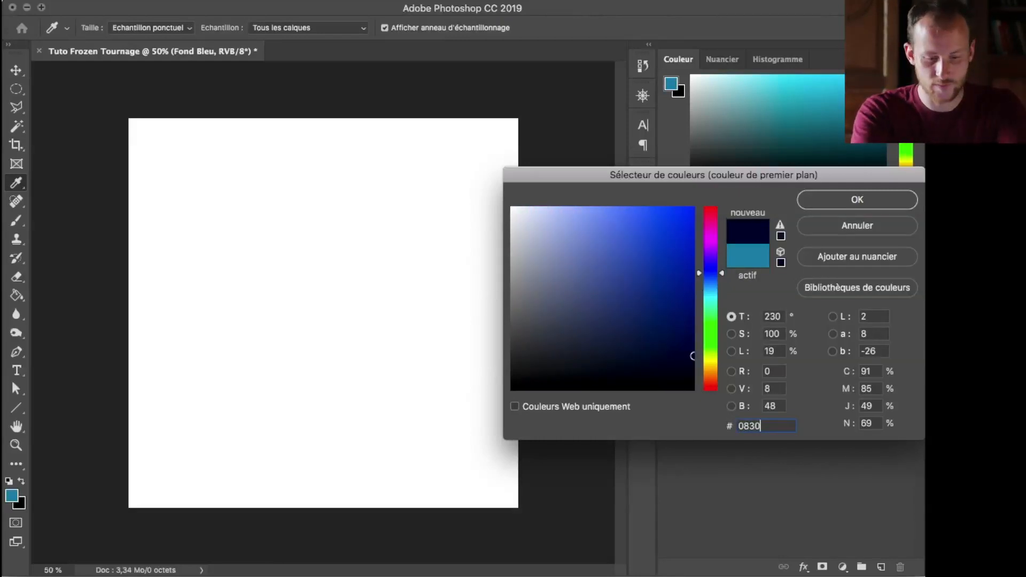
text(4)
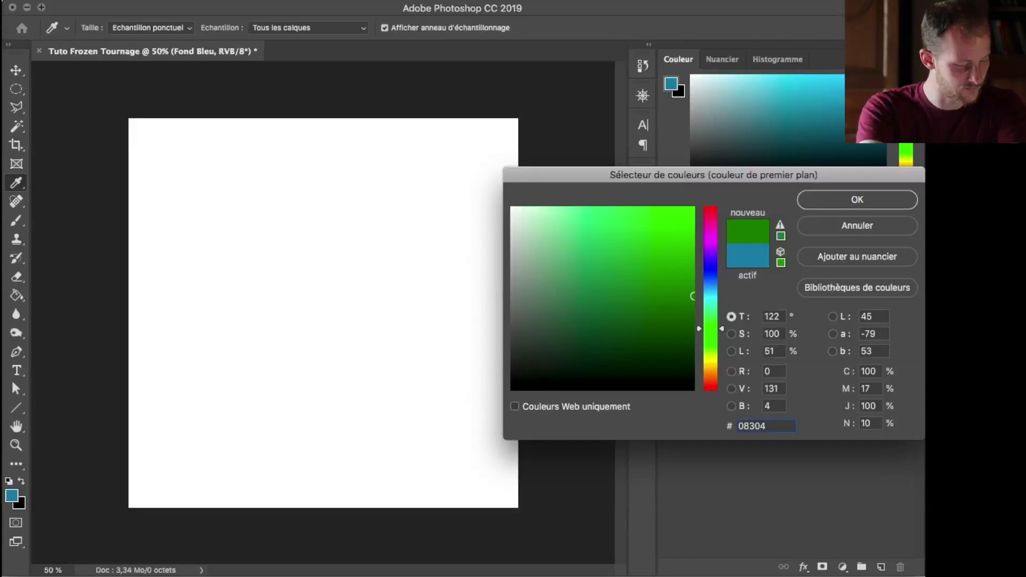
text(b)
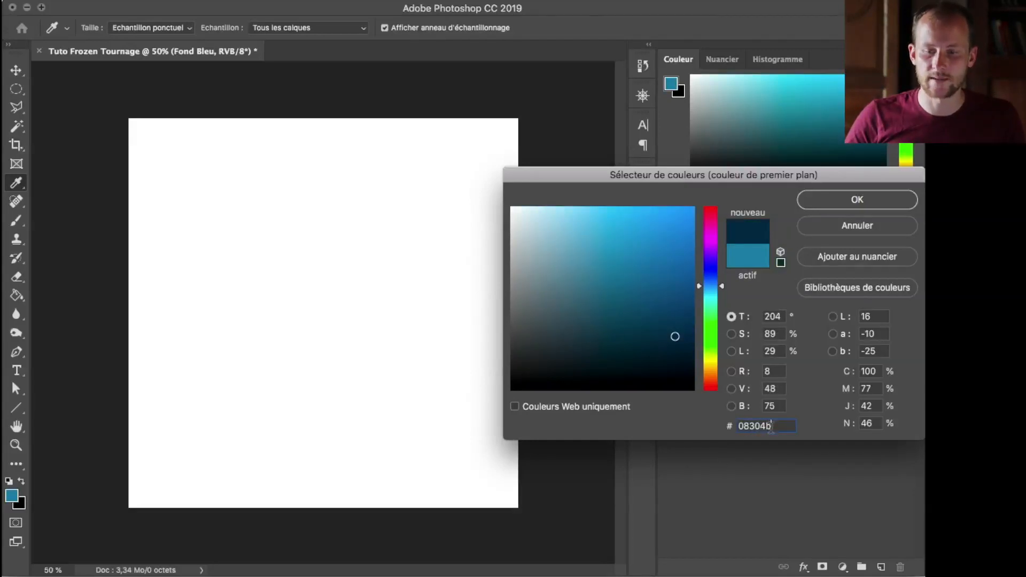
click(851, 201)
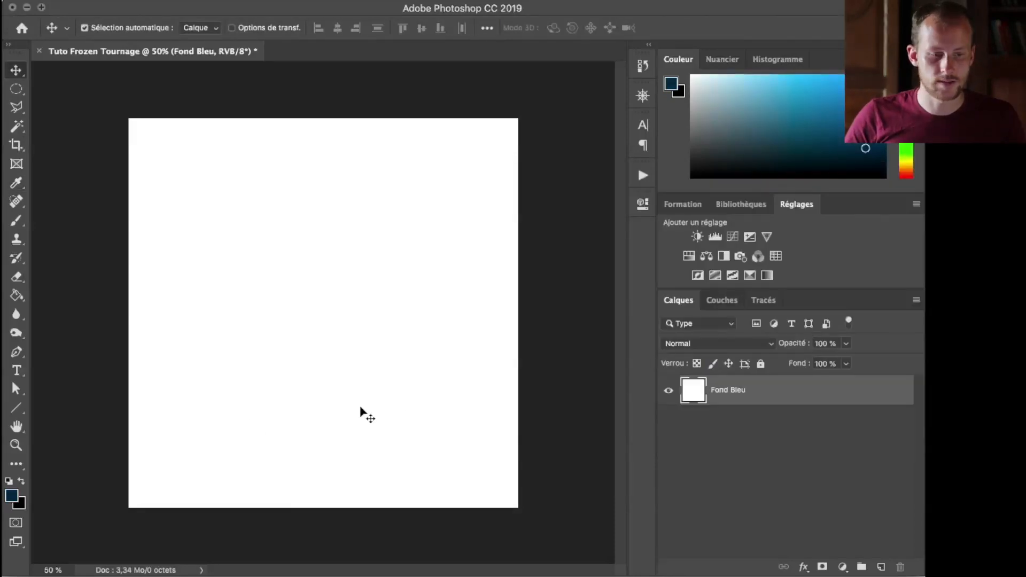
click(17, 295)
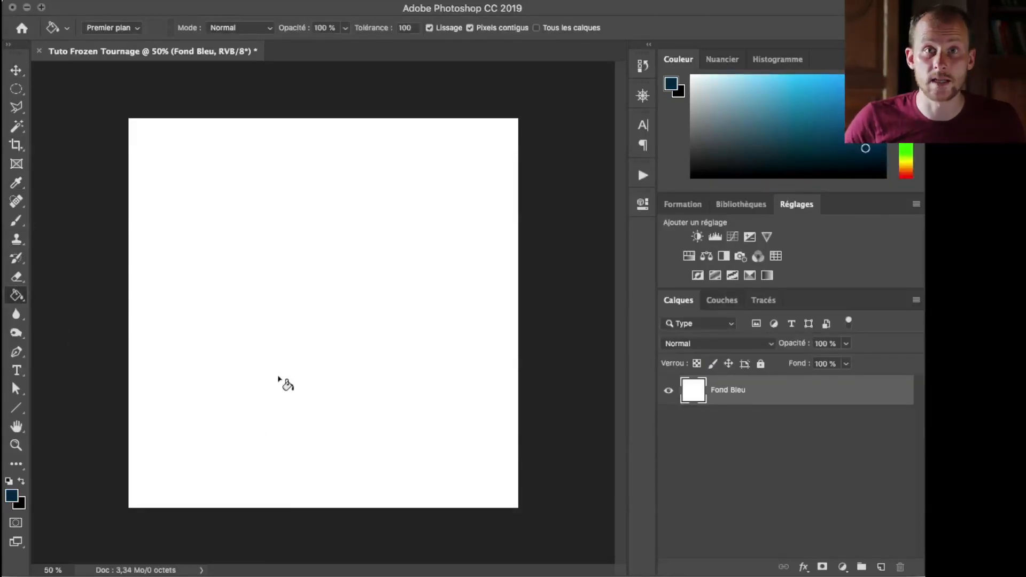
click(324, 294)
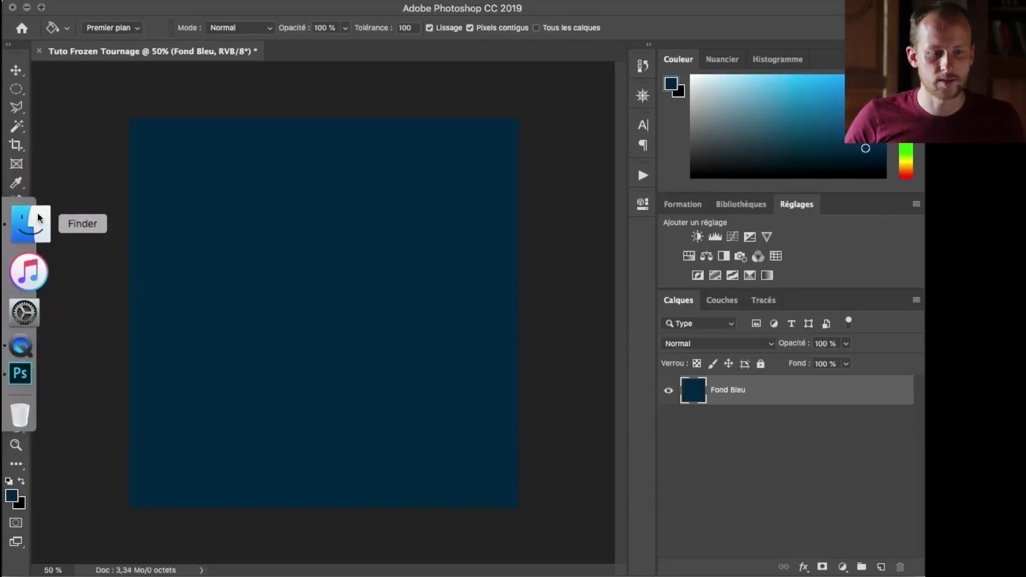
Place Freeze Texture.jpg from the Tuto Reine de neiges folder in Finder, scaled to 31,25 % to cover the canvas, and set its blend mode to Produit
click(24, 218)
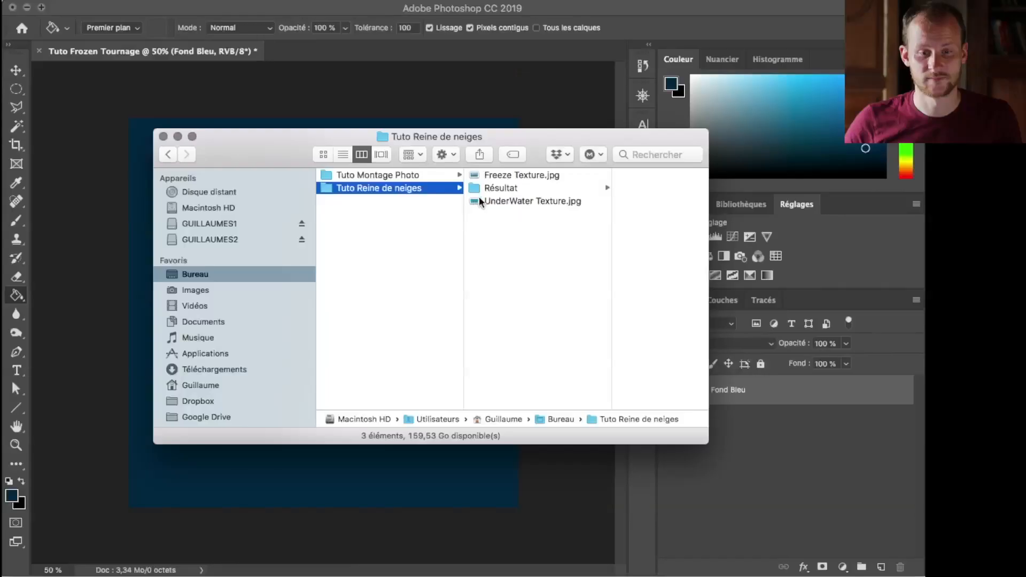
drag(483, 165, 275, 488)
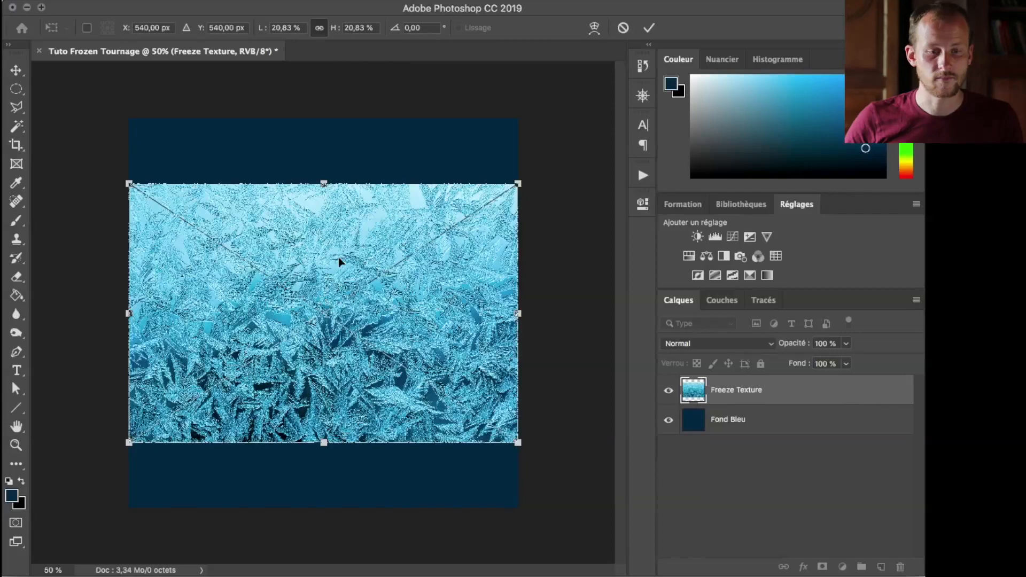
drag(324, 184, 323, 118)
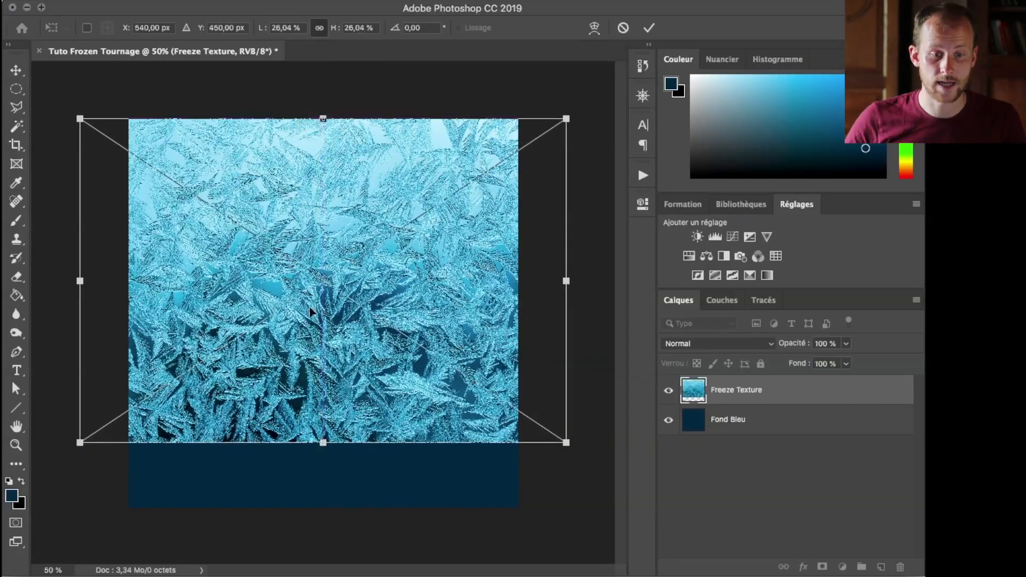
drag(322, 454, 324, 507)
click(649, 27)
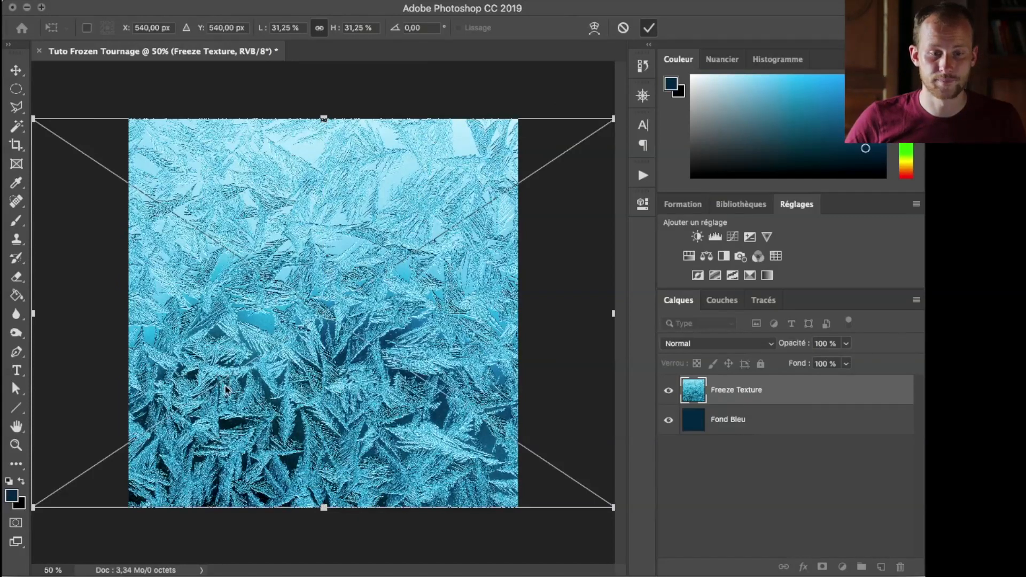
key(g)
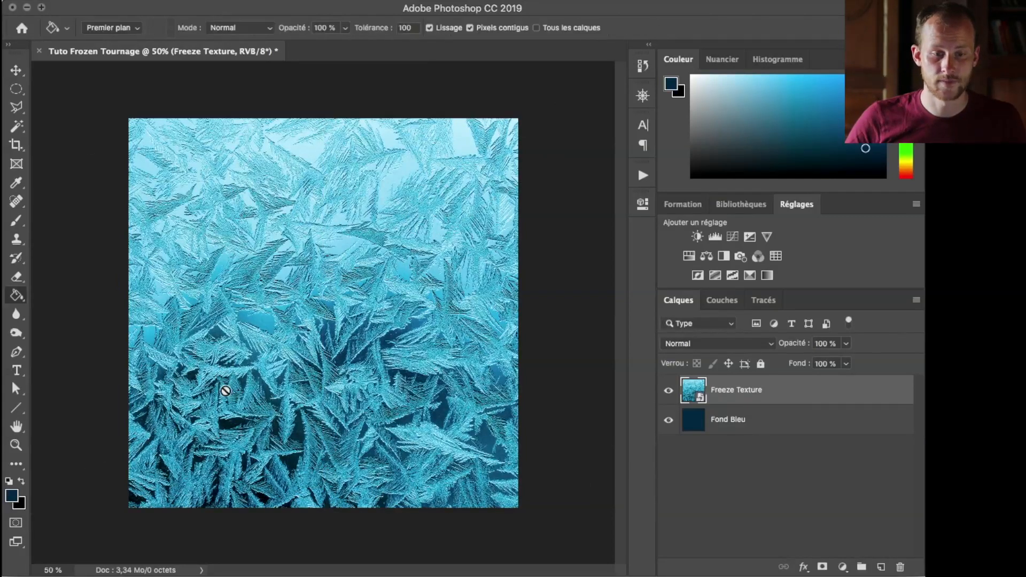
click(674, 342)
click(682, 382)
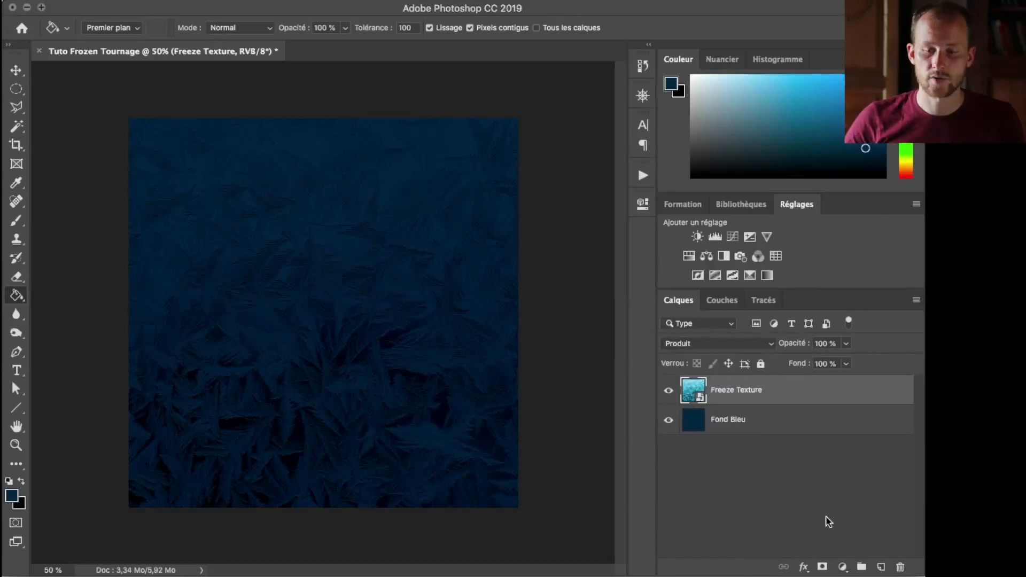
Add a Luminosité/Contraste adjustment layer above Freeze Texture with Luminosité -56 and Contraste 28
click(842, 567)
click(840, 567)
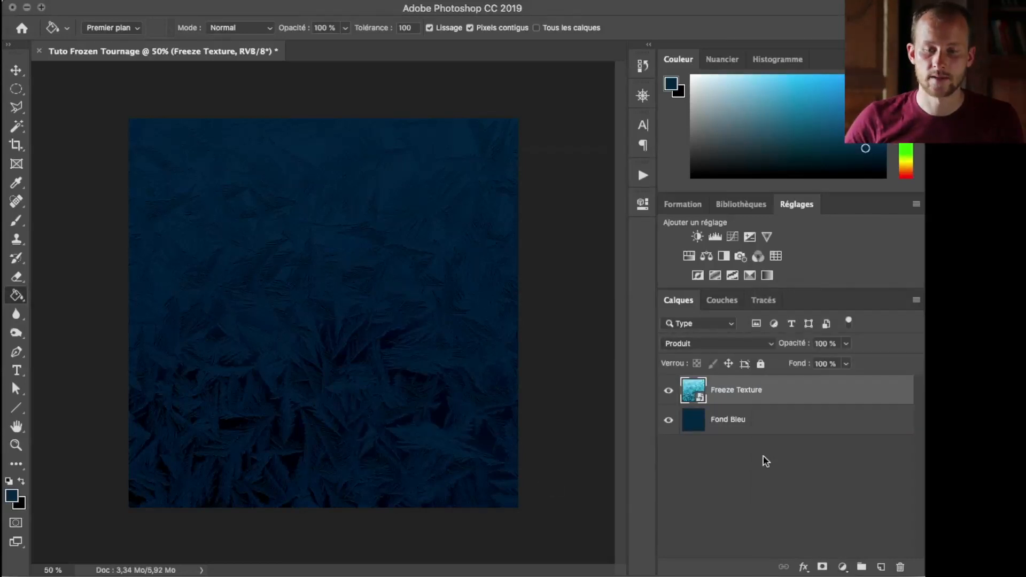
click(697, 236)
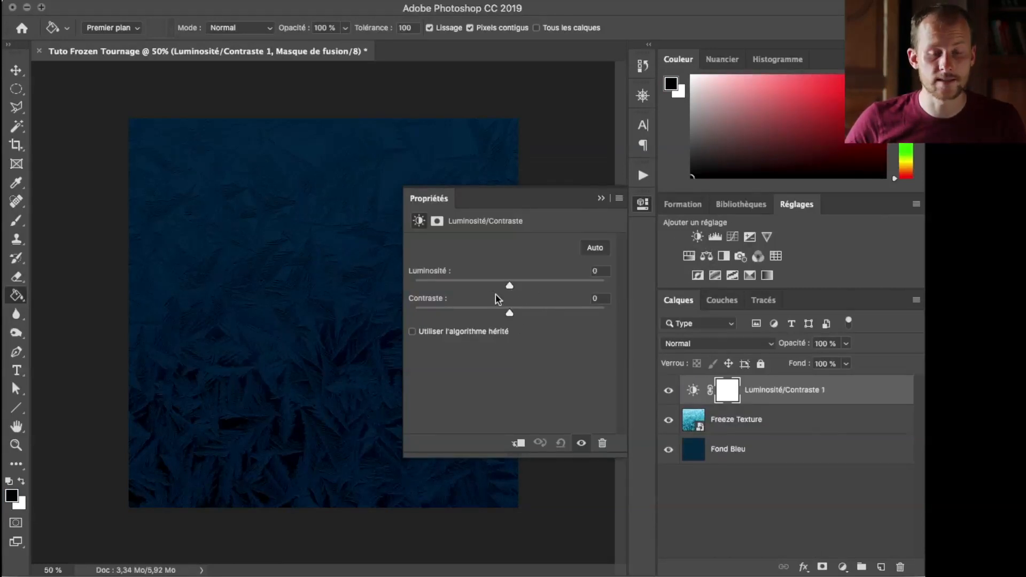
drag(509, 287, 537, 317)
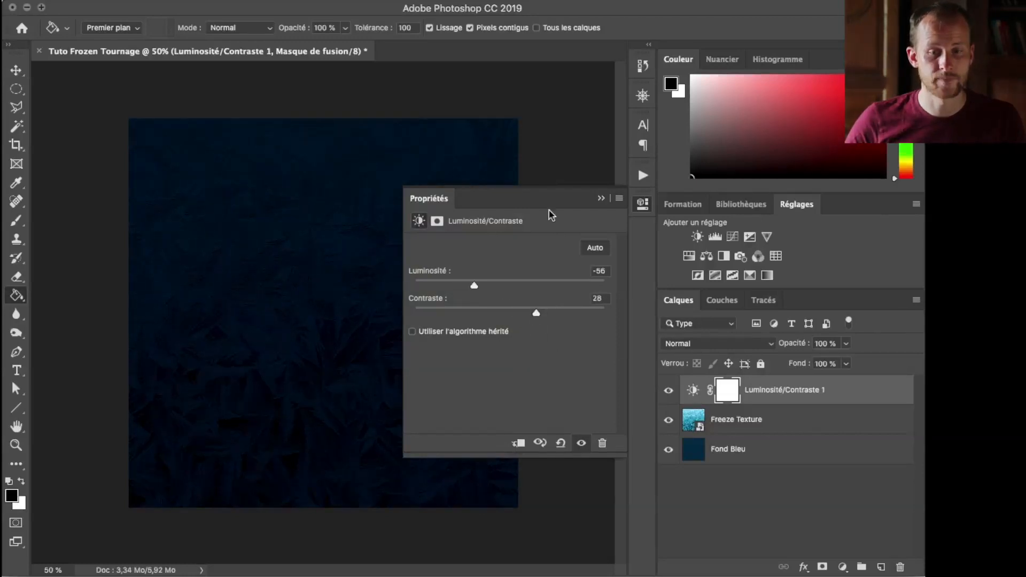
click(642, 203)
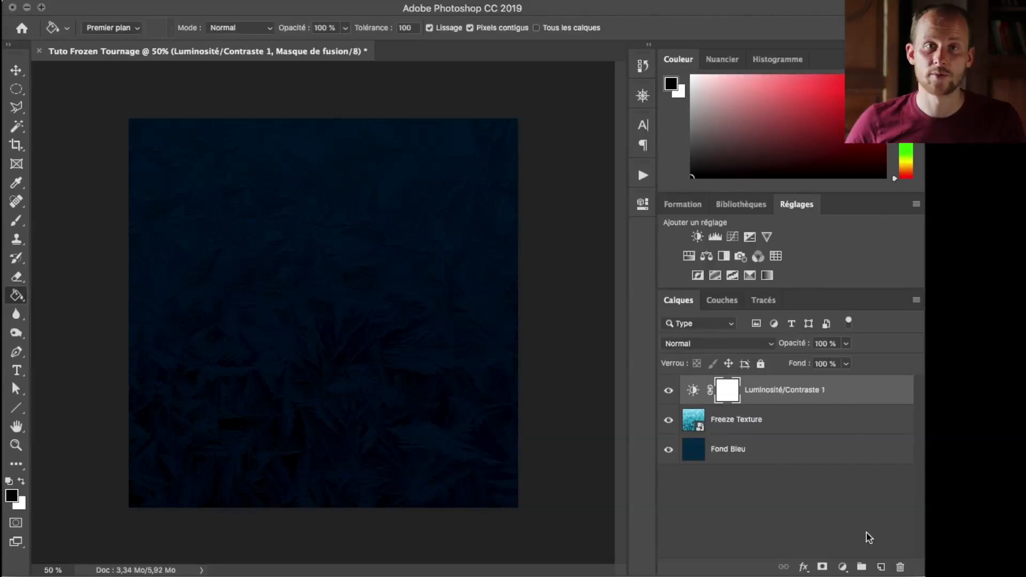
Create a new layer above the Luminosité/Contraste adjustment and name it "Spot Blanc"
click(881, 567)
double_click(725, 392)
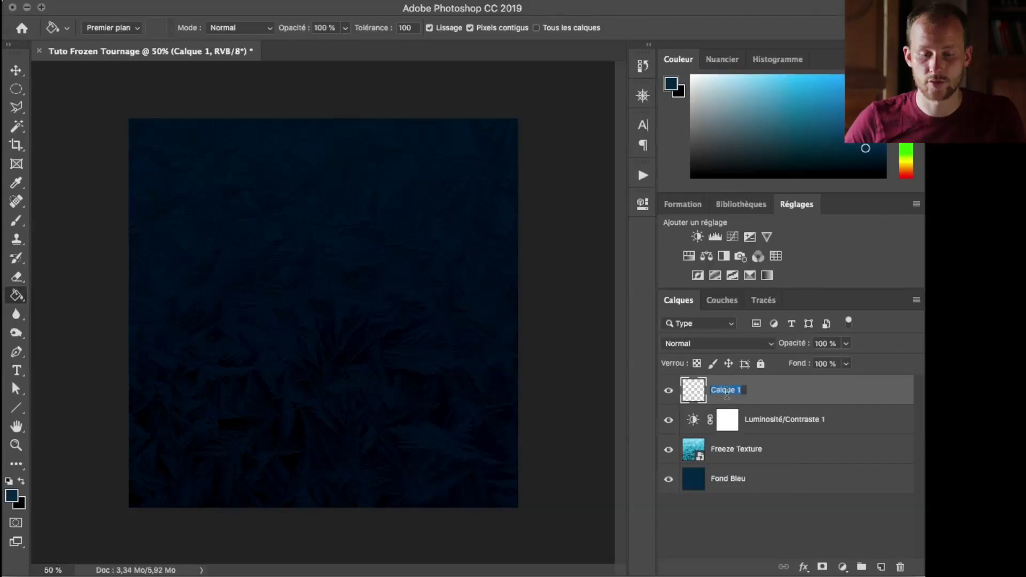
text(Spot Blanc)
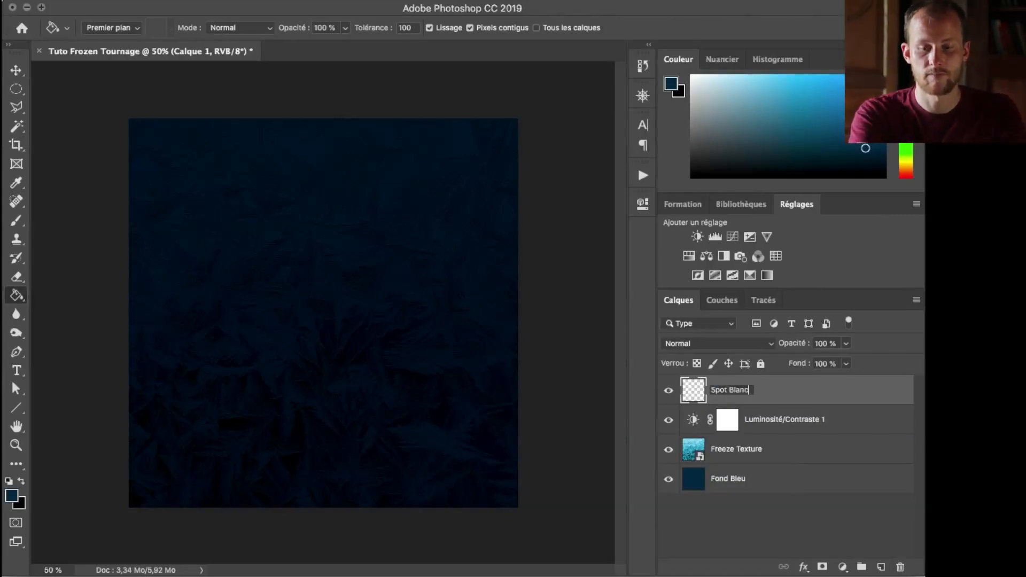
key(Return)
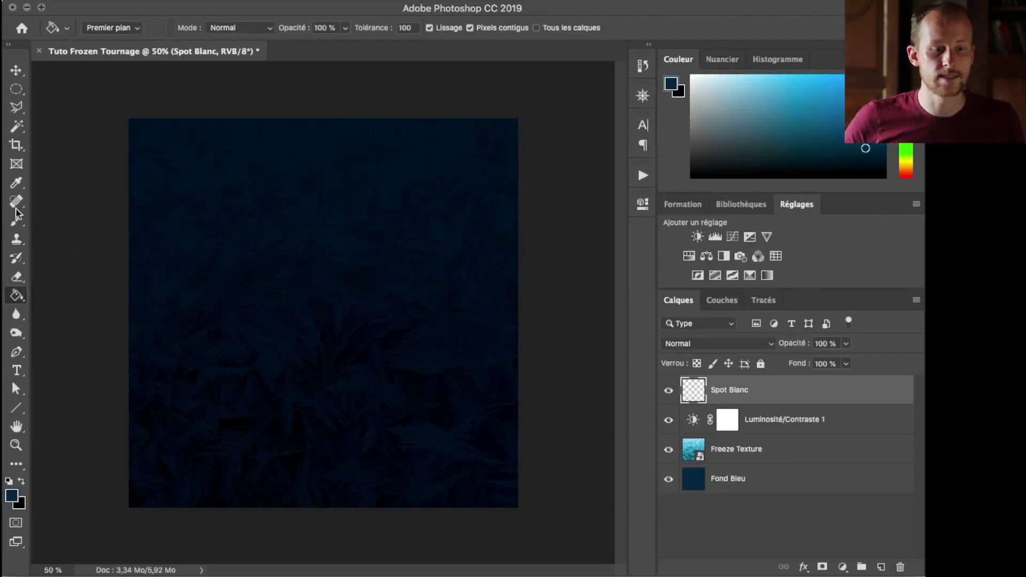
Paint one soft white spot with the 651 px Brush in the upper-right area of the canvas on the Spot Blanc layer
click(17, 258)
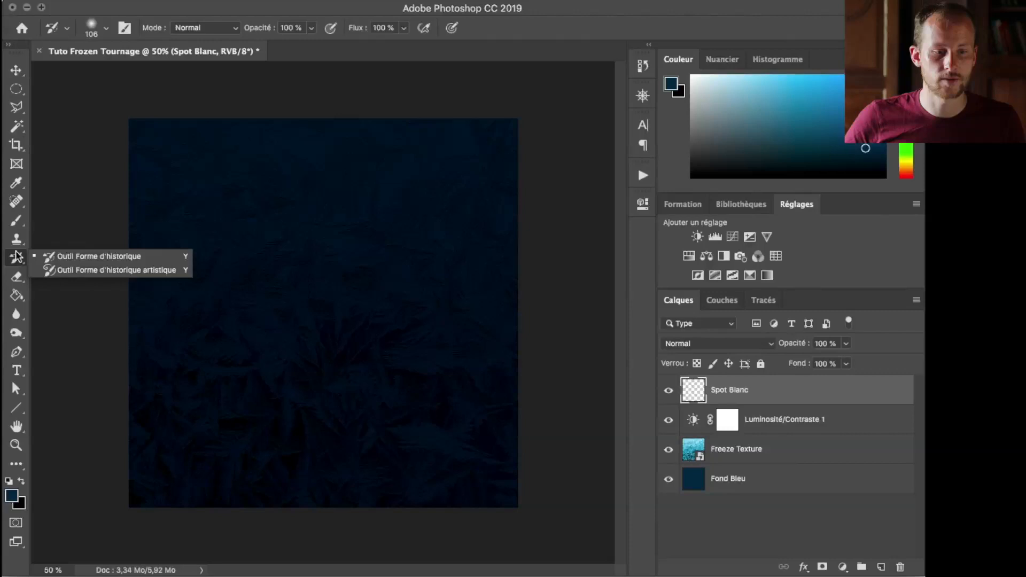
click(17, 220)
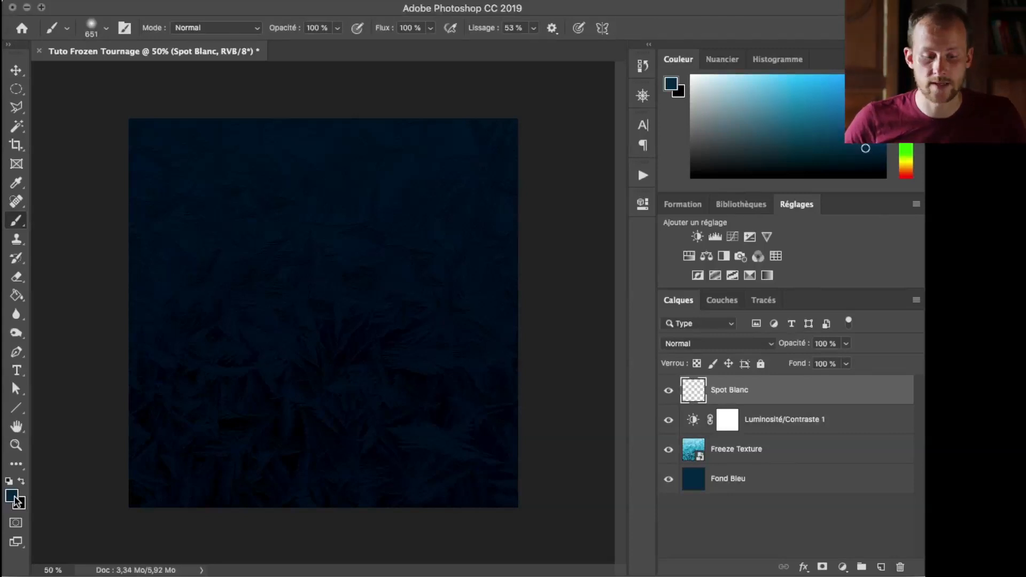
key(d)
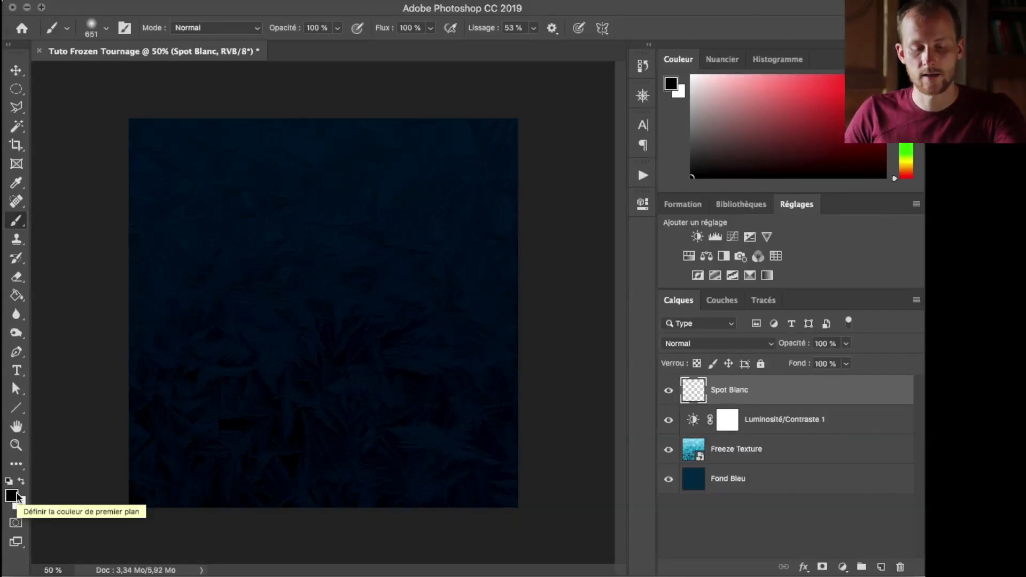
key(x)
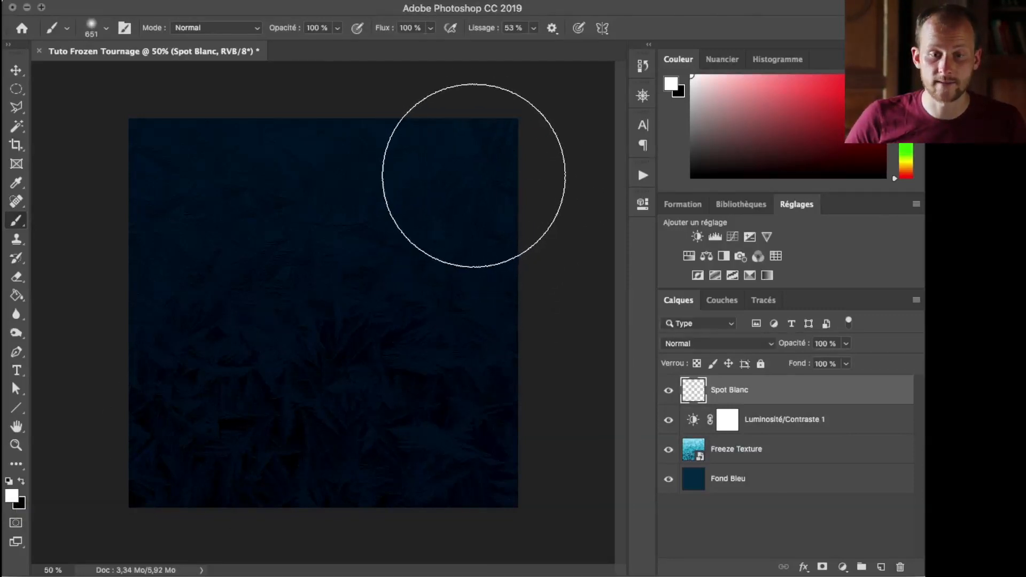
click(470, 176)
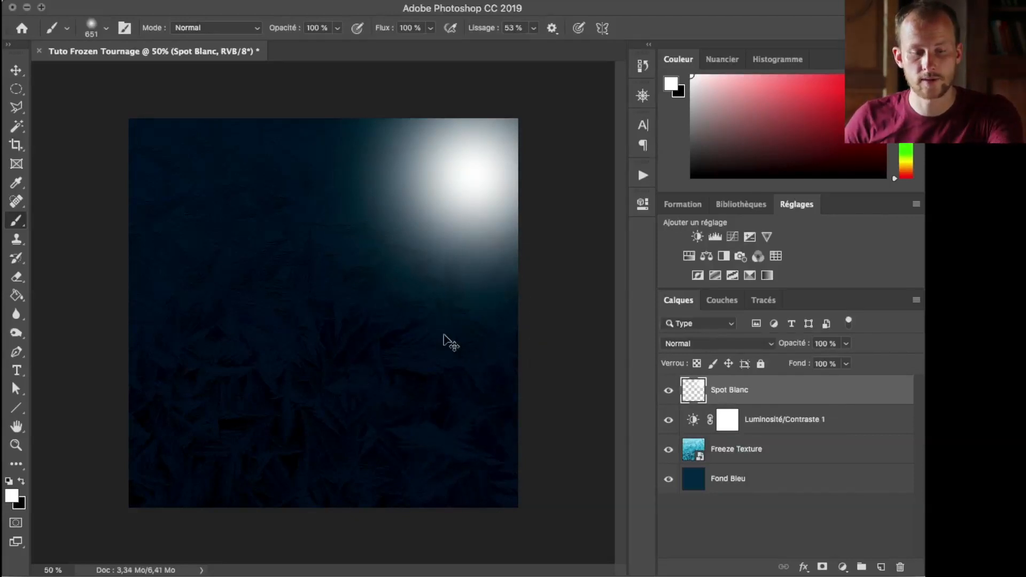
Enlarge the white spot with Free Transform, extending it toward the lower-left of the canvas
key(ctrl+t)
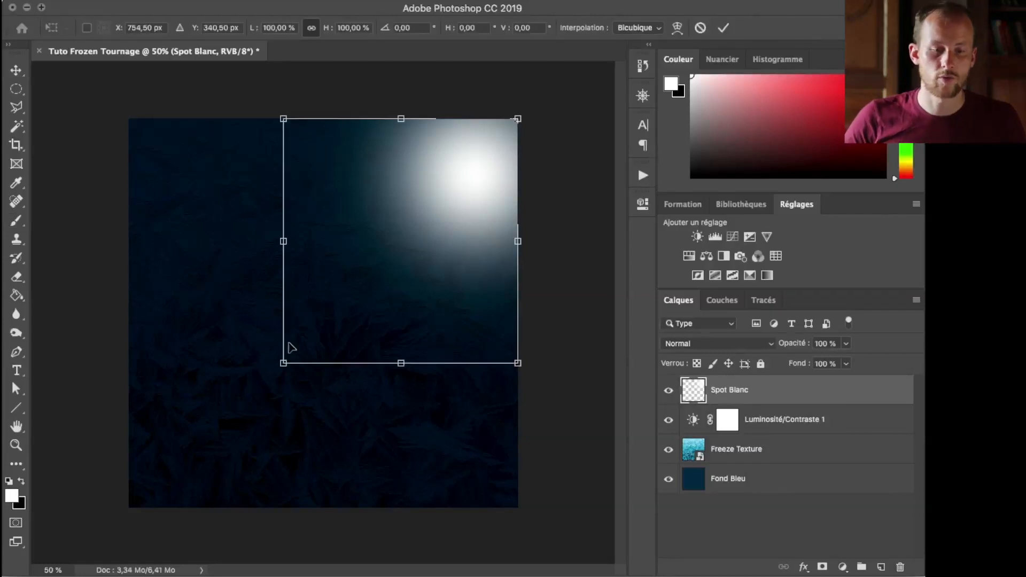
mouse_move(290, 369)
mouse_down()
mouse_move(258, 371)
mouse_move(204, 429)
mouse_up()
key(Return)
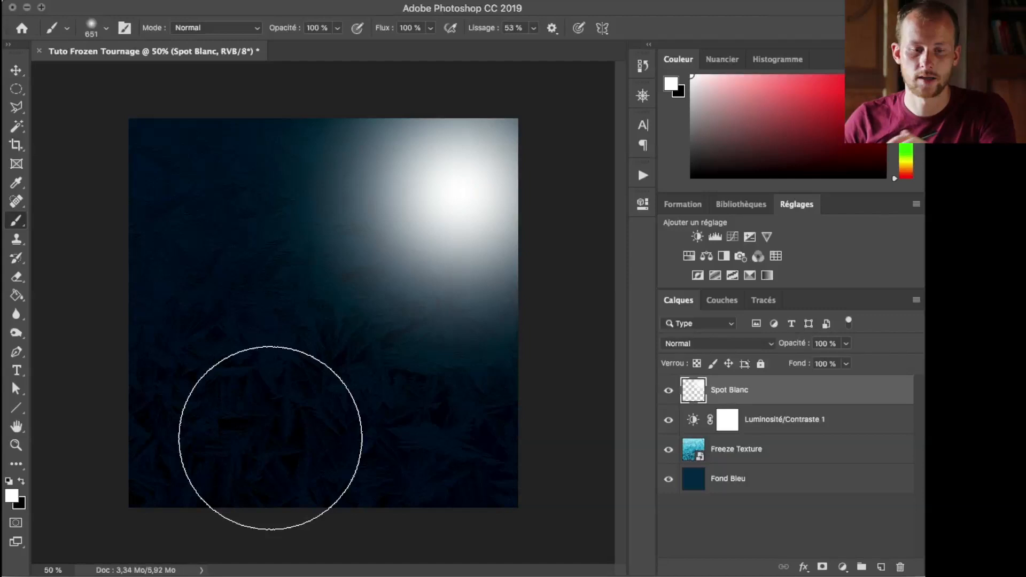
Set the Spot Blanc layer's blend mode to Lumière tamisée and its opacity to 55 %, and compare the image with and without it
click(689, 344)
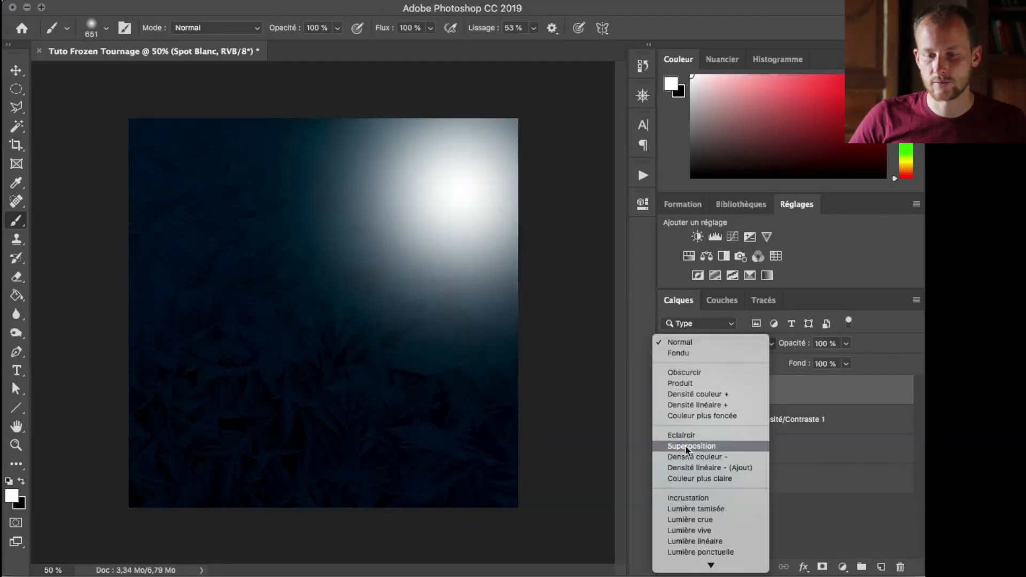
click(694, 508)
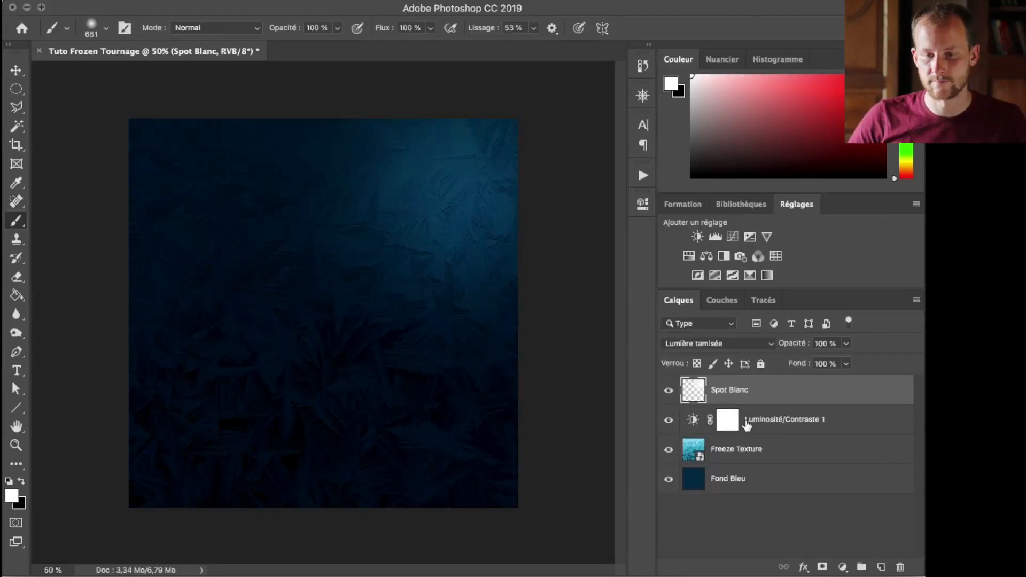
click(845, 343)
drag(847, 365, 817, 359)
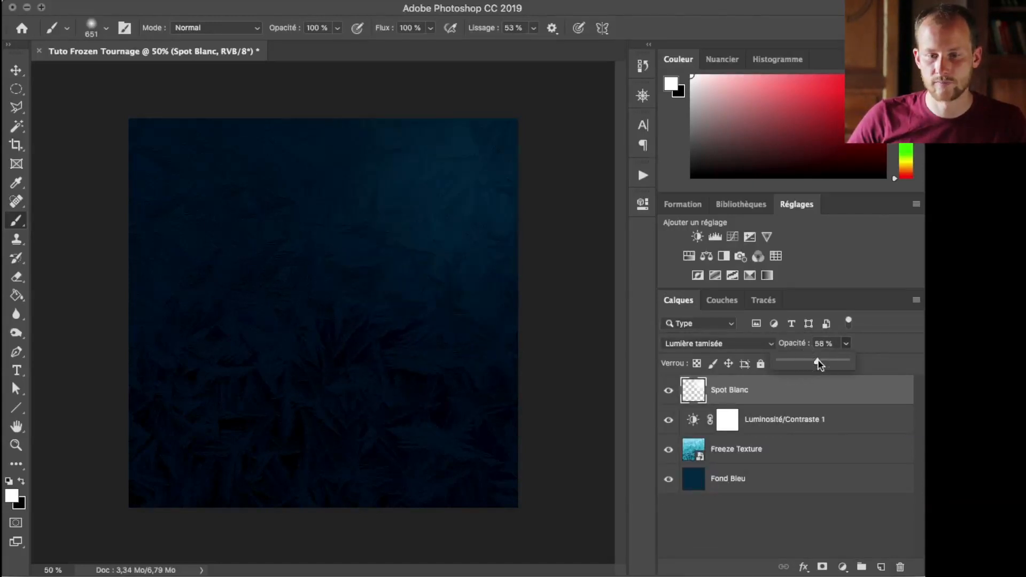
click(864, 349)
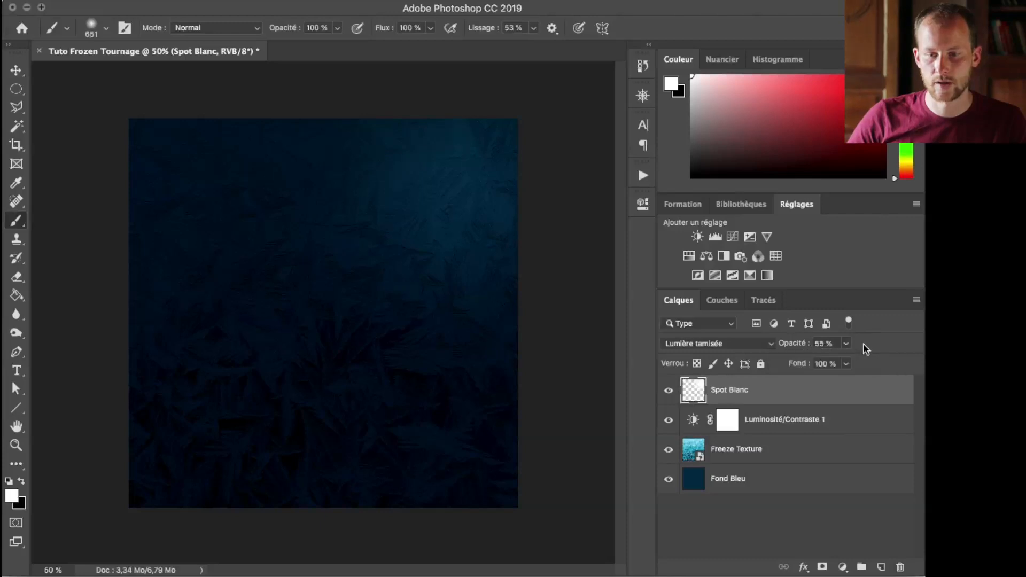
click(668, 393)
click(668, 393)
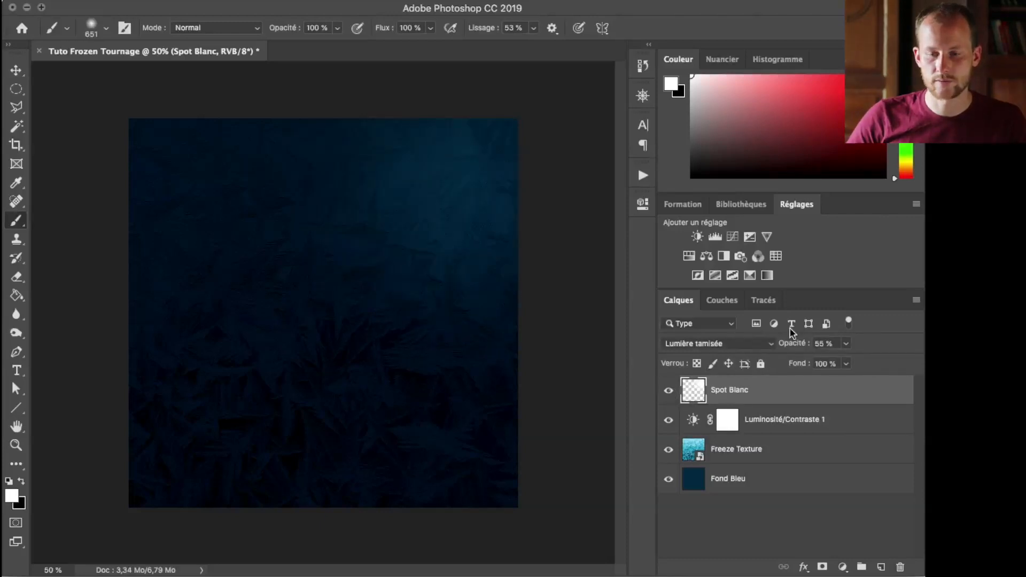
Lower the Spot Blanc layer's opacity to 42 % and compare the image with and without it
click(844, 345)
click(838, 362)
click(838, 364)
click(668, 394)
click(667, 394)
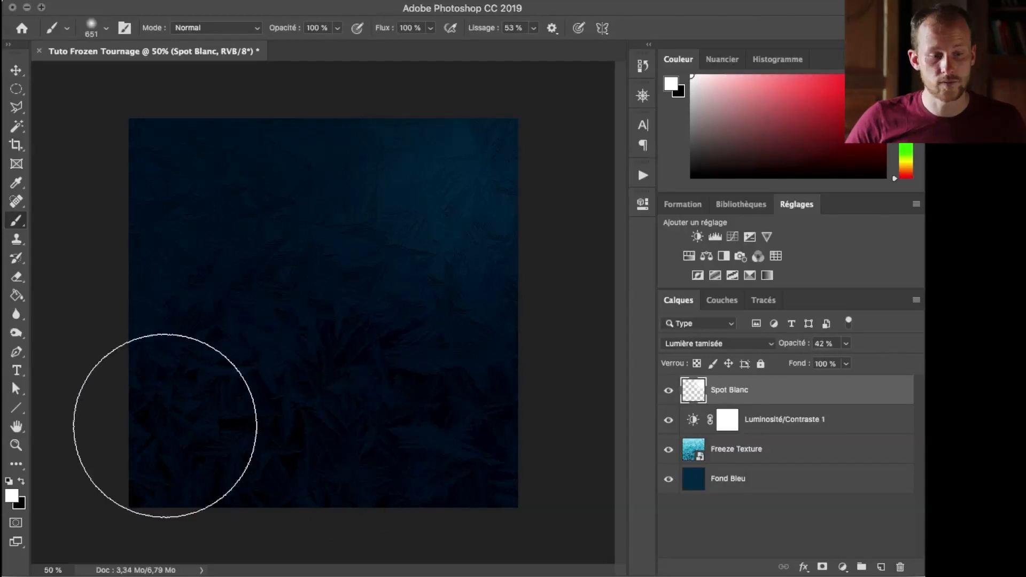
Add a white 16 pt Trajan Pro Bold text layer reading "GuigraphistE", "le", "RoI", "des", "GraphismeS", one word per line
click(17, 370)
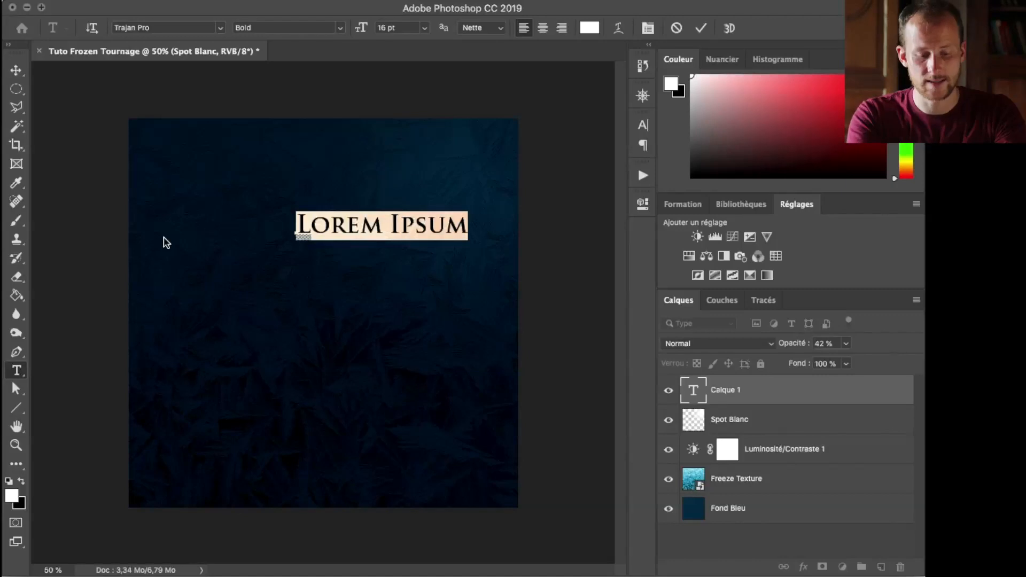
text(Gui)
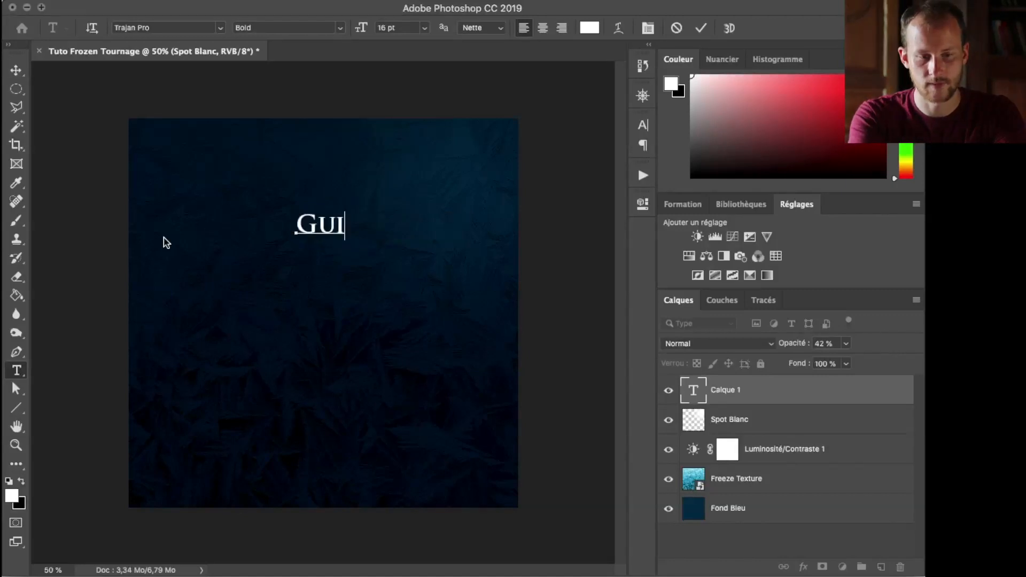
text(graphist)
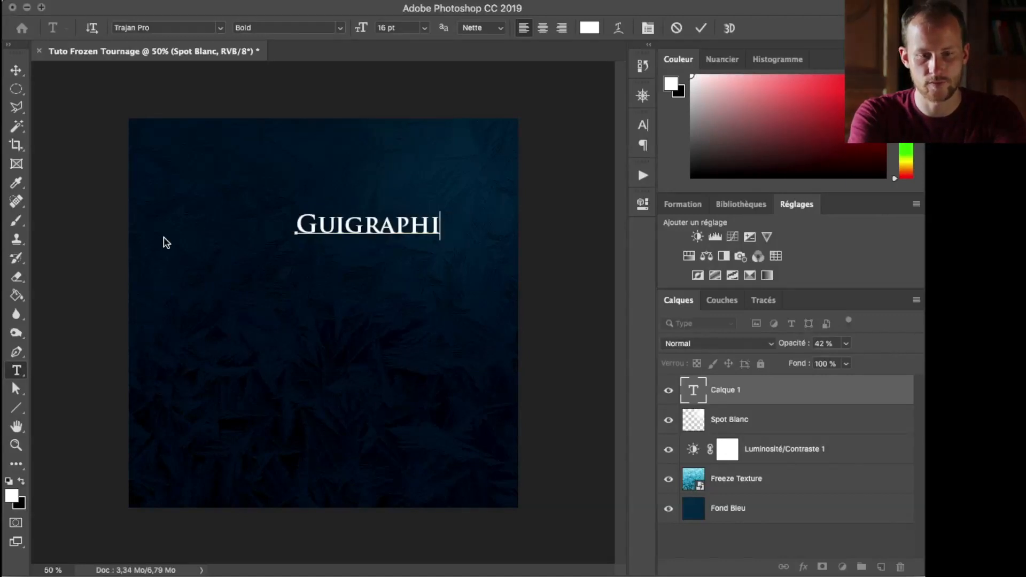
text(e)
key(BackSpace)
text(ele)
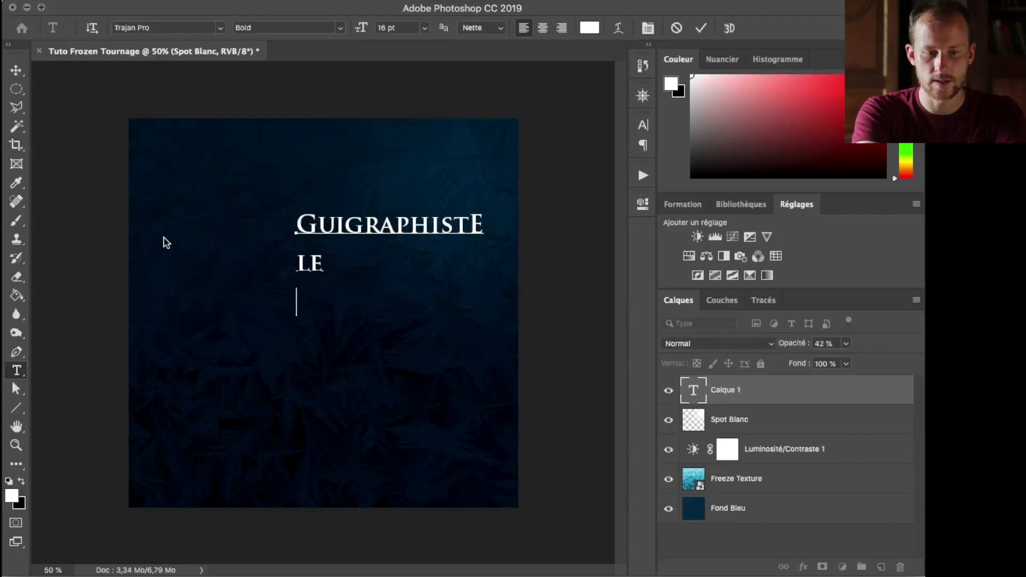
text(roi)
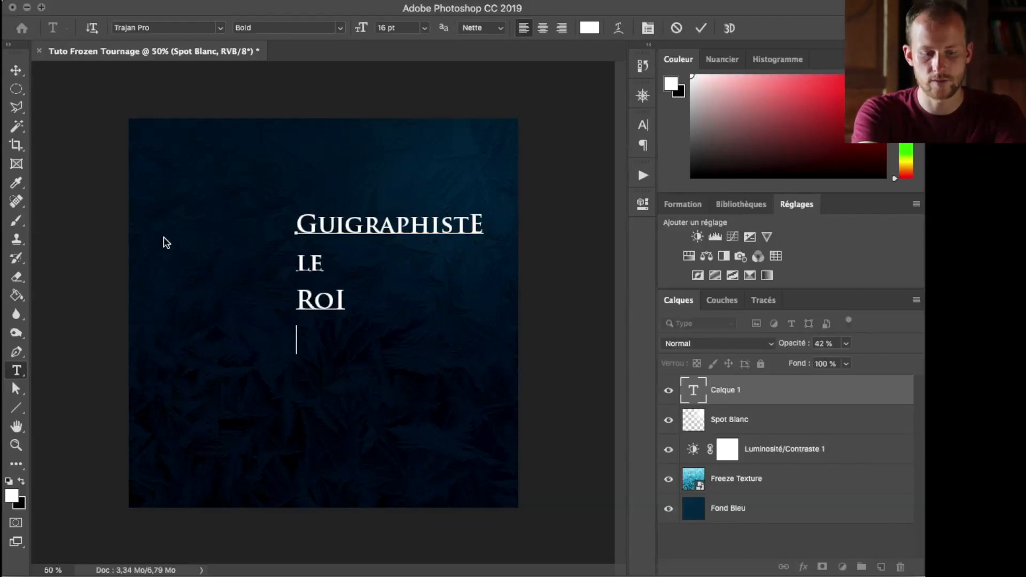
text(des)
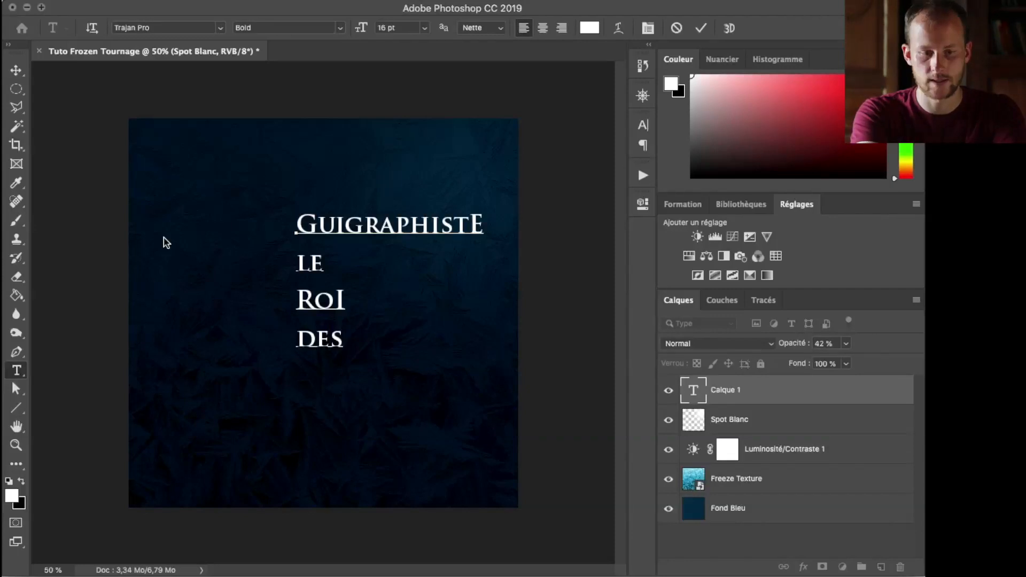
text(G)
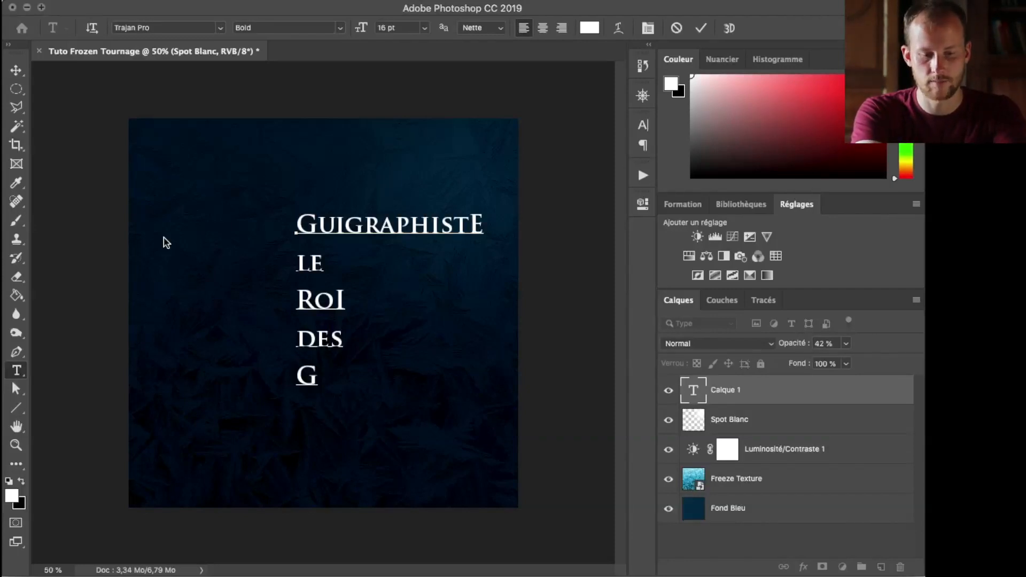
text(raphismes)
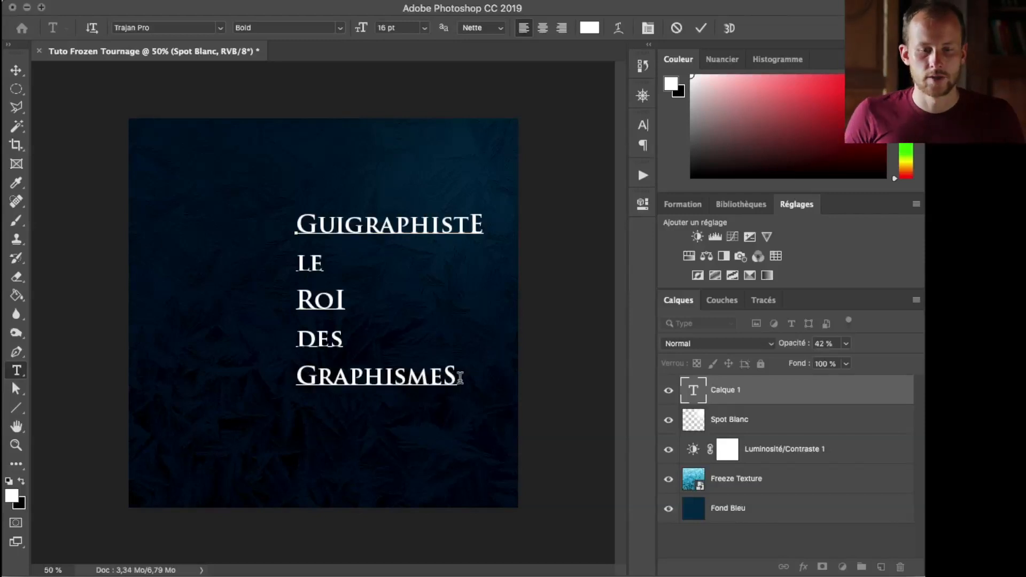
Center-align all five text lines and move the text block to the horizontal middle of the canvas
drag(455, 374, 256, 222)
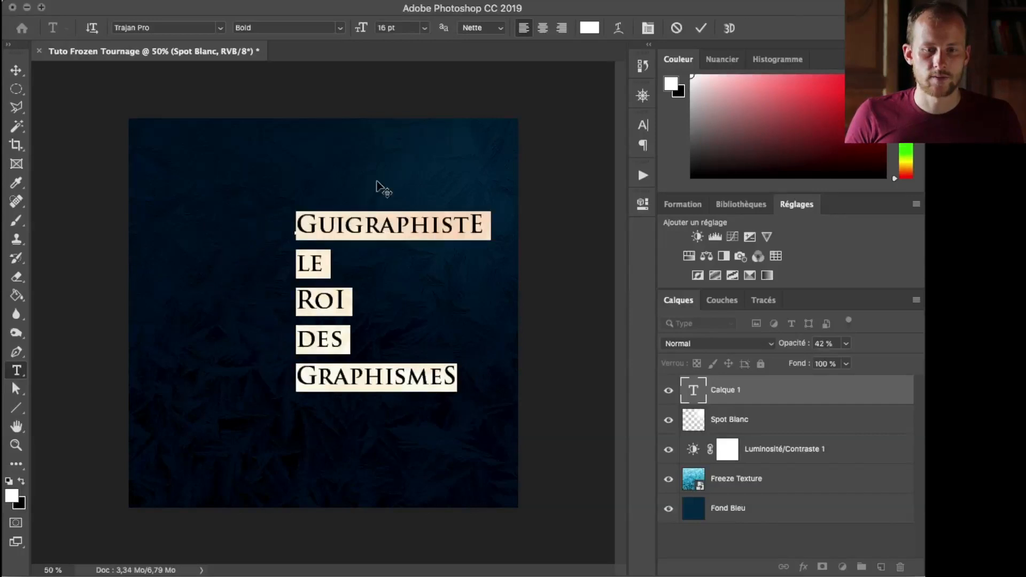
click(542, 28)
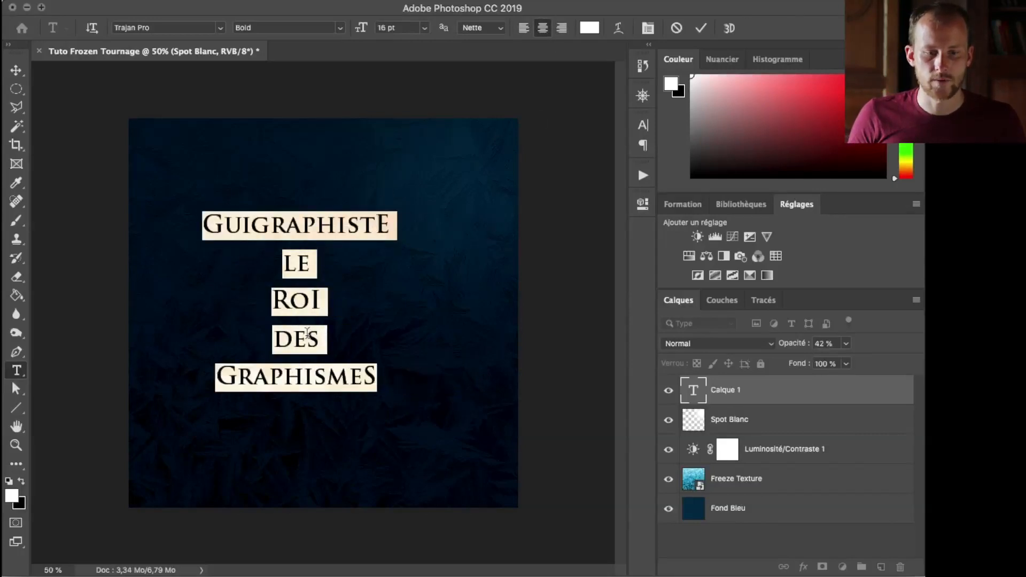
drag(321, 447, 343, 440)
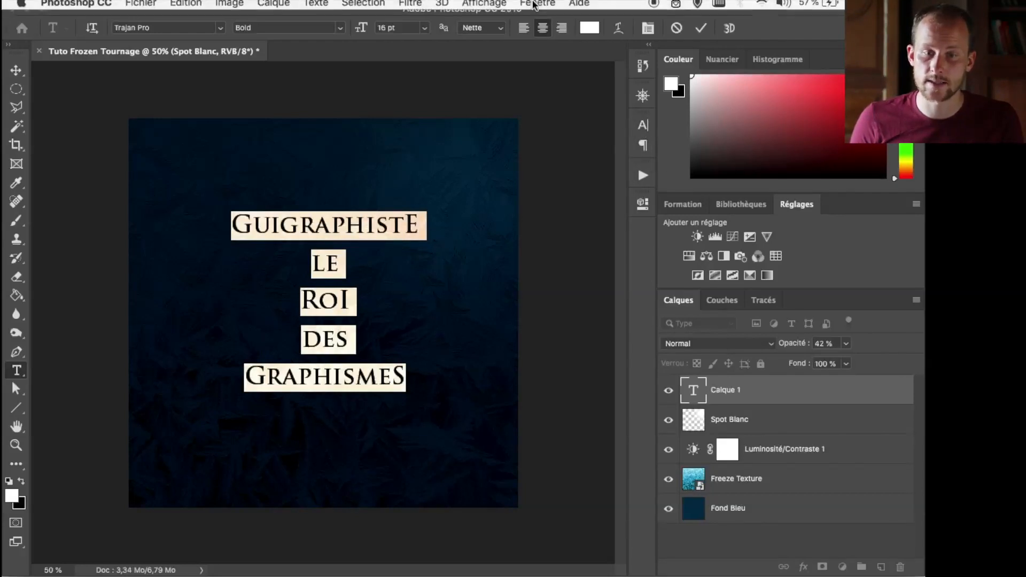
Show the character settings and set the font size of the "GuigraphistE" line to 20 pt
click(531, 7)
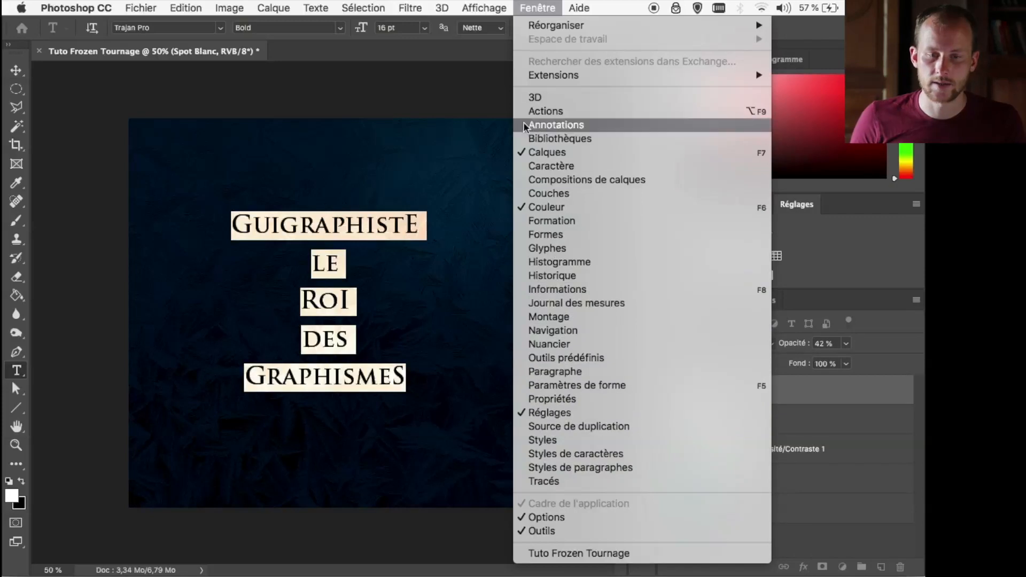
click(535, 10)
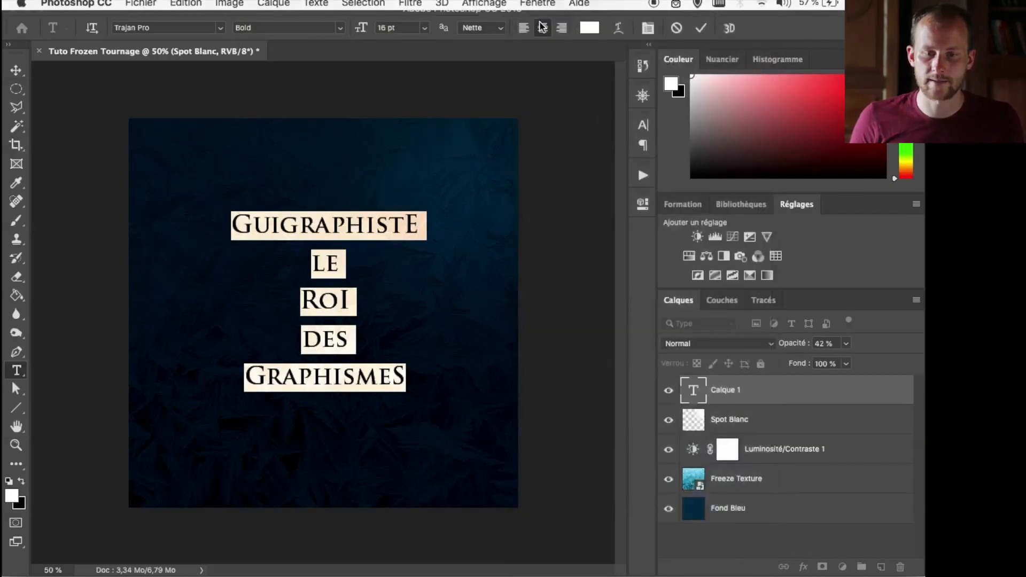
click(641, 130)
click(311, 235)
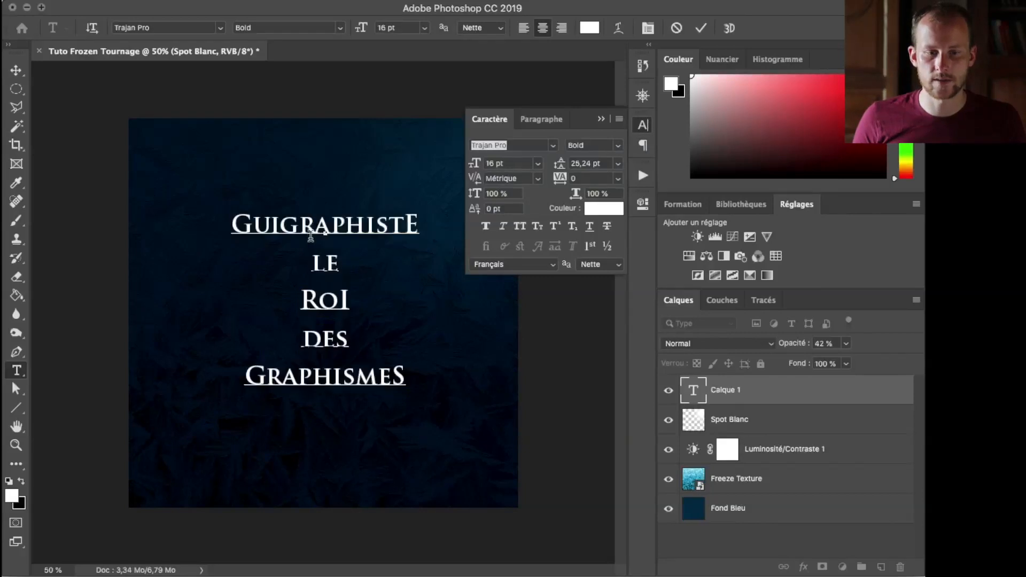
drag(419, 222, 220, 220)
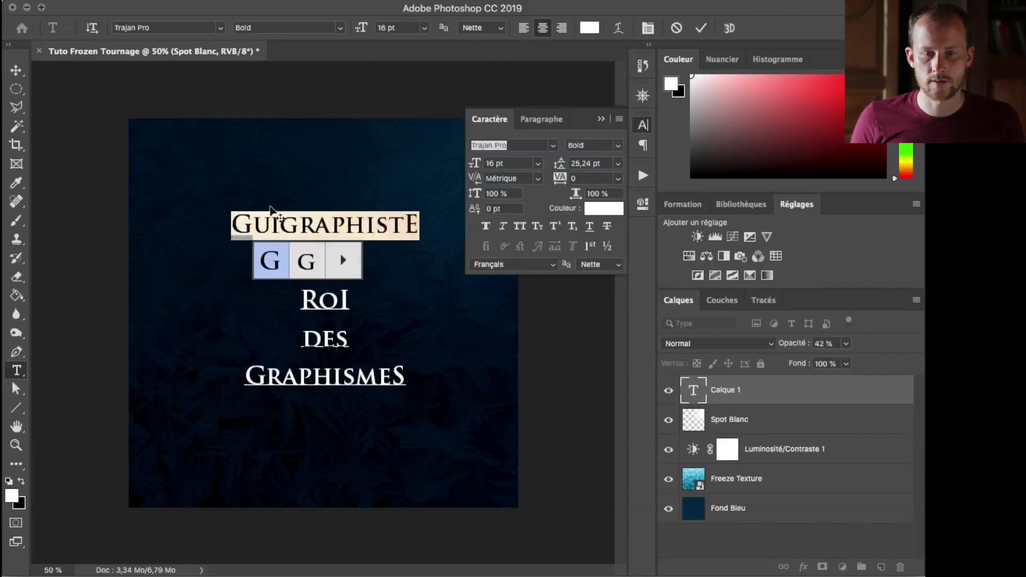
click(506, 163)
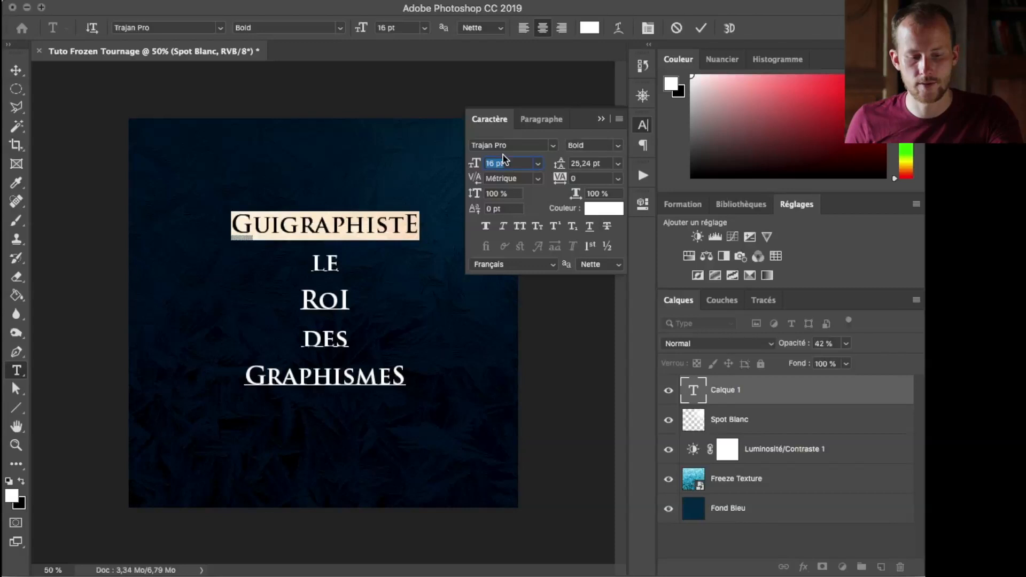
text(20)
key(Return)
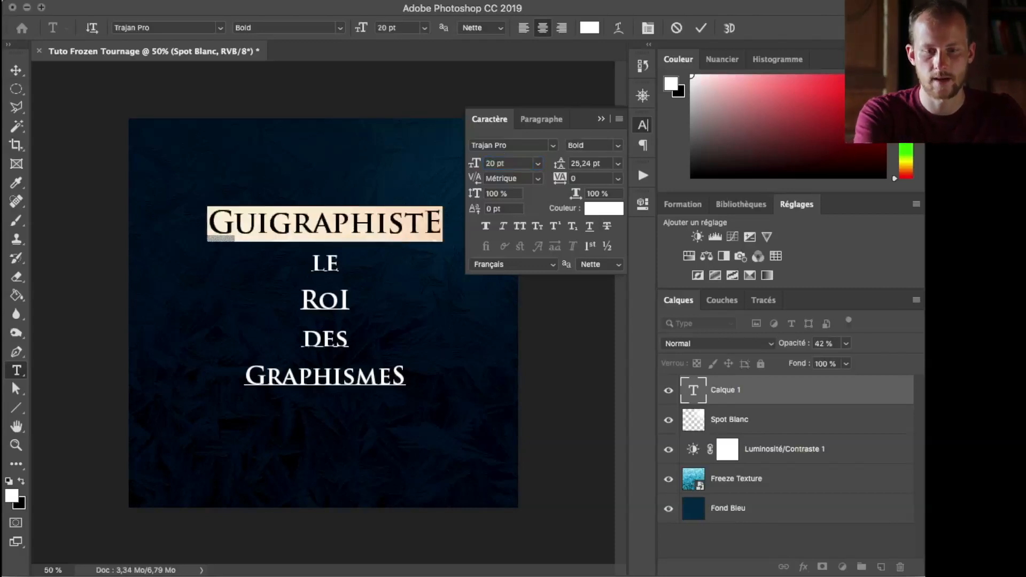
Reduce the font size of the word "le" to 13 pt
double_click(341, 267)
click(502, 162)
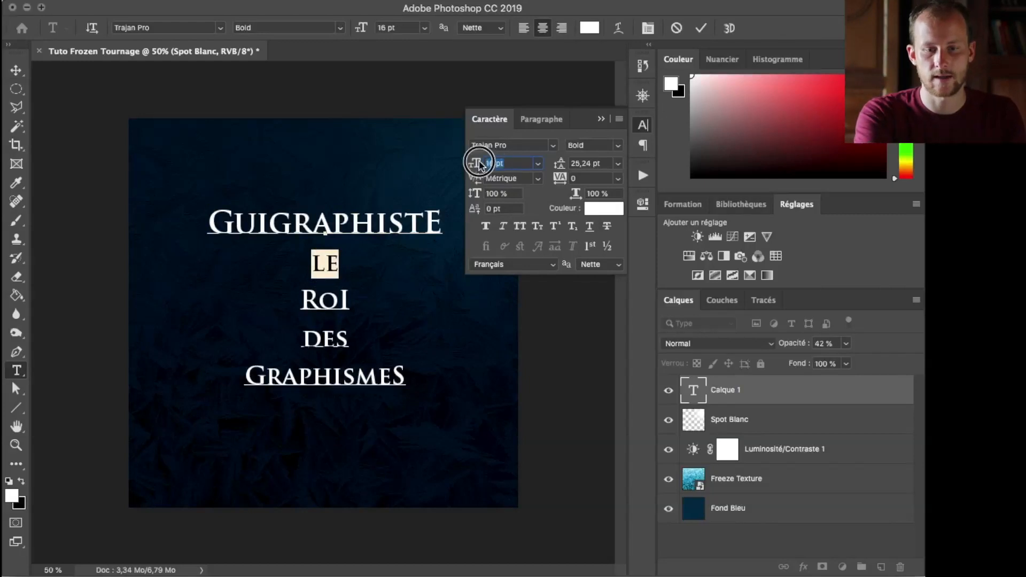
text(13)
key(Return)
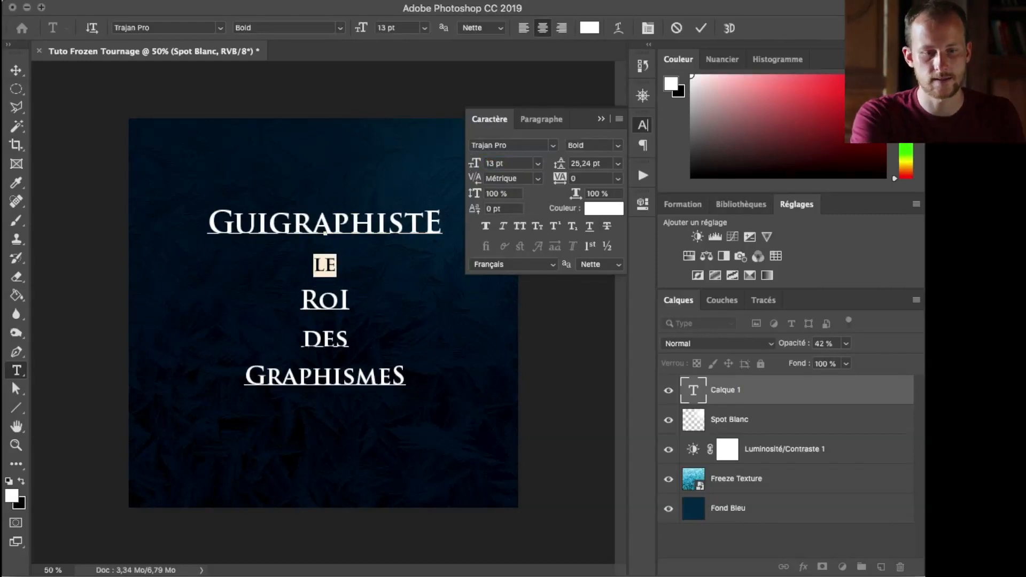
Enlarge the word "RoI" to a font size of 40 pt
double_click(337, 298)
click(467, 163)
text(40)
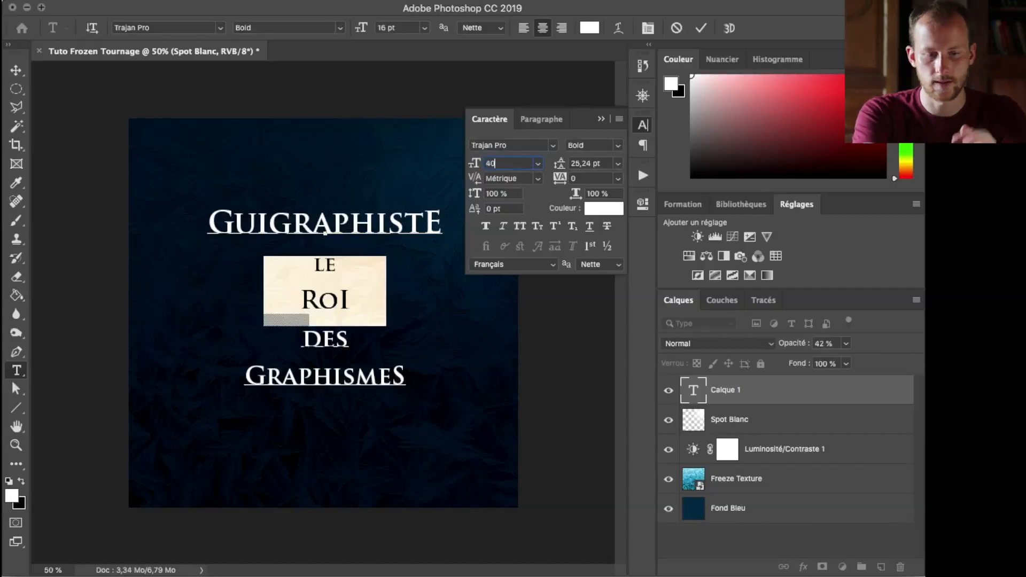
key(Return)
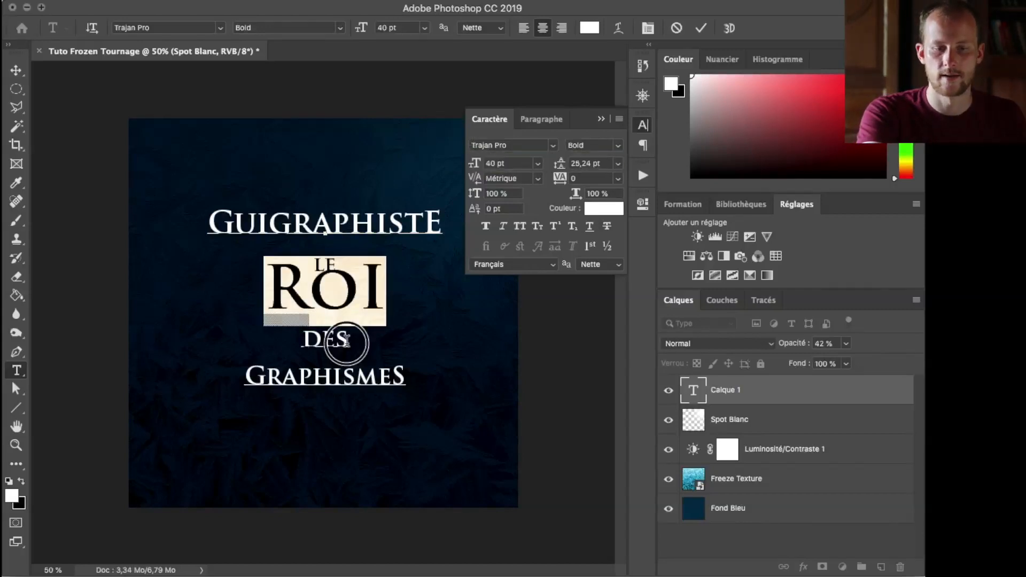
Reduce the font size of the word "des" to 13 pt
double_click(337, 341)
click(326, 265)
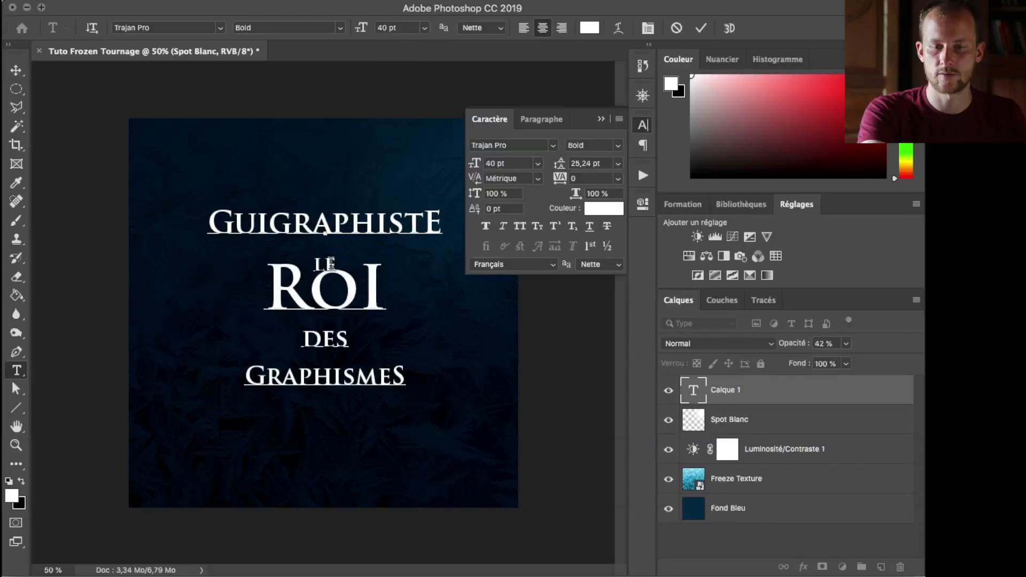
double_click(336, 340)
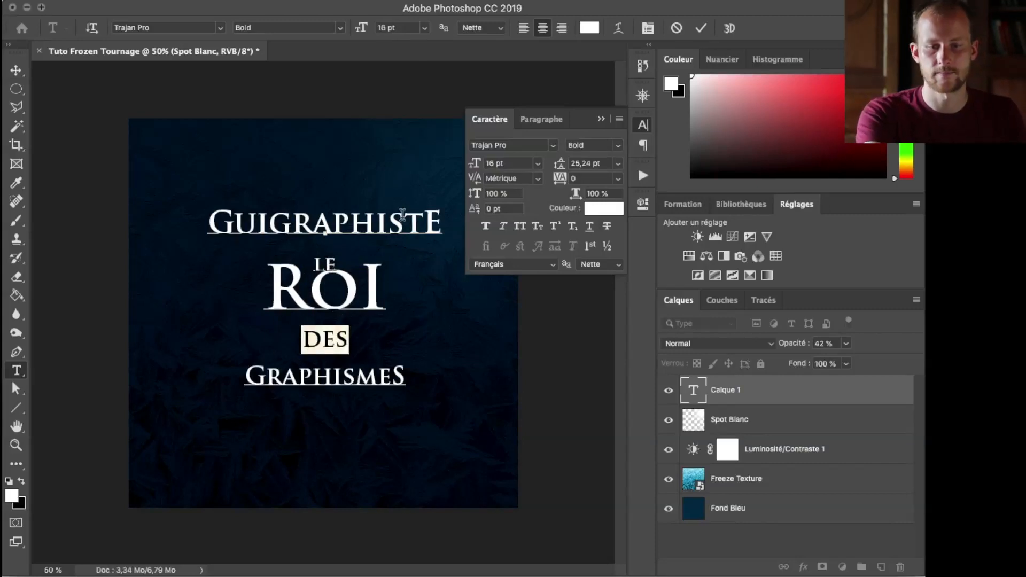
click(506, 164)
text(13)
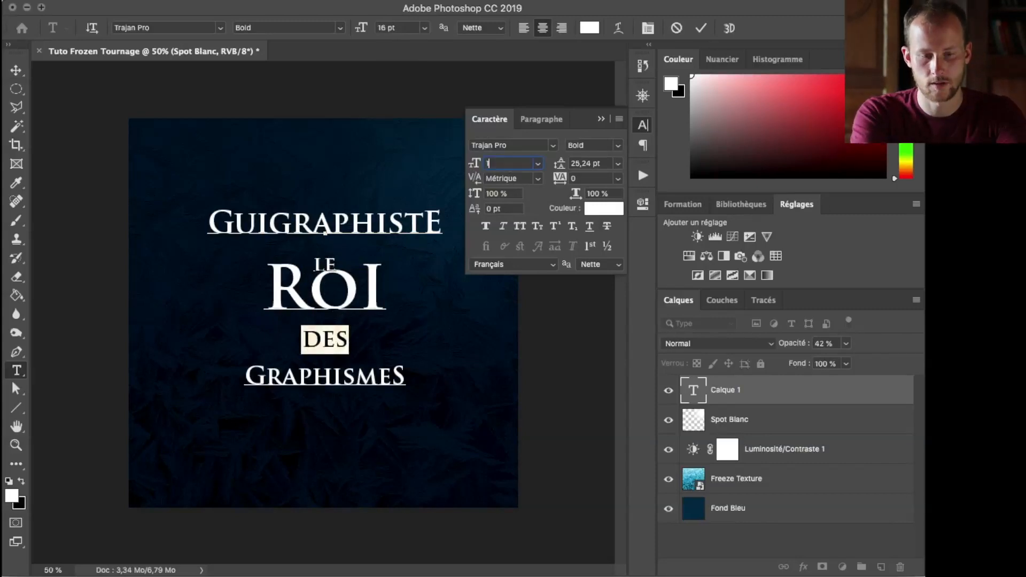
key(Return)
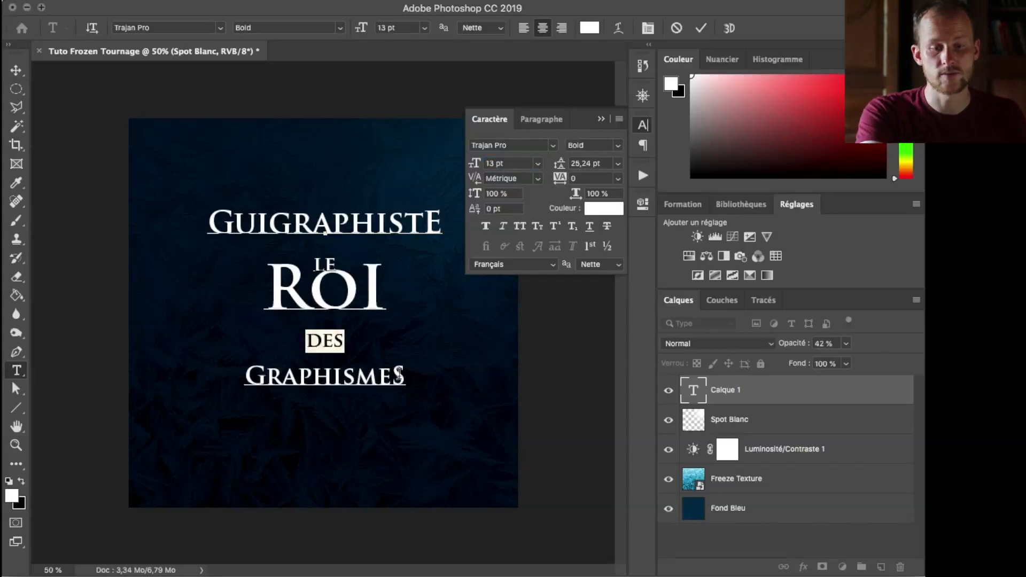
Enlarge the word "GraphismeS" to 38 pt so it fits the canvas width, and collapse the character settings
drag(400, 375, 228, 373)
click(494, 162)
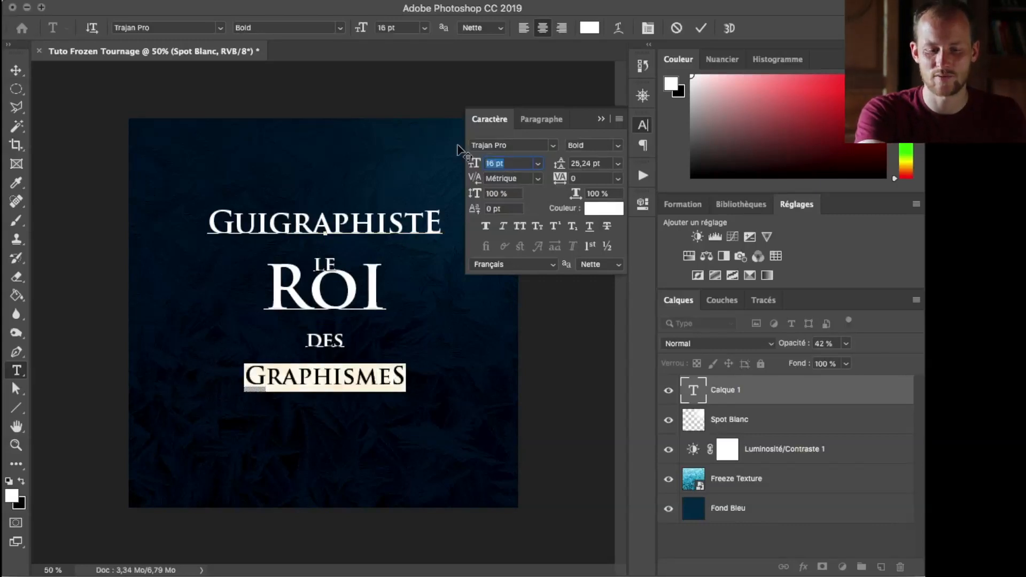
text(40)
key(Return)
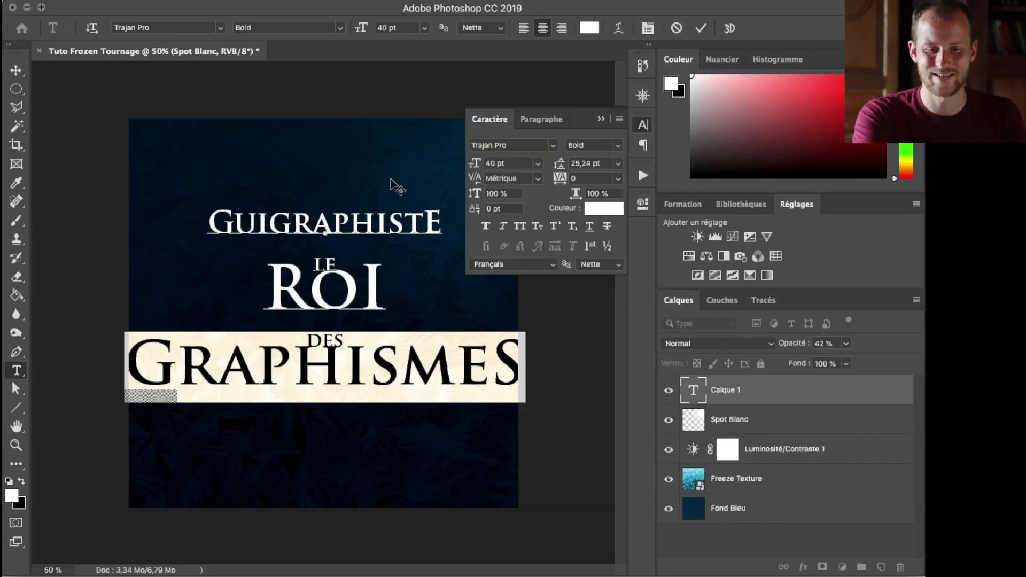
drag(474, 164, 472, 164)
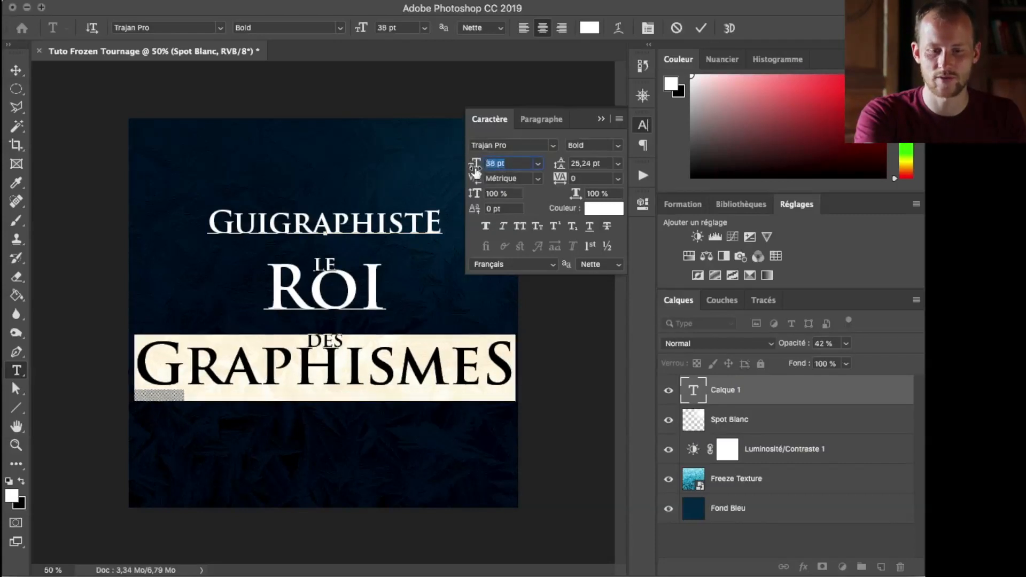
click(643, 126)
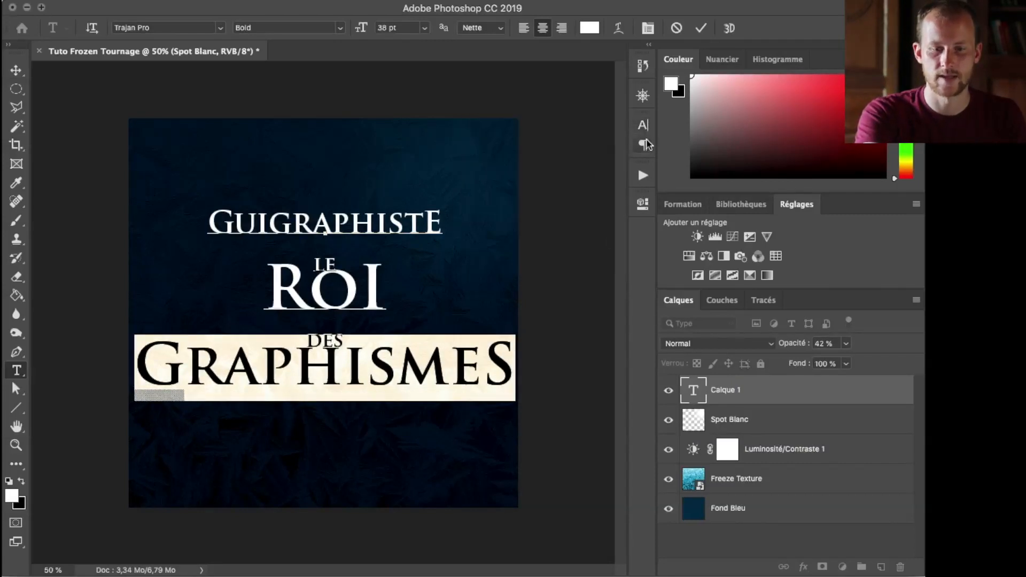
Select the word "RoI" and increase its leading to 35,24 pt to separate it from "le" above
click(336, 284)
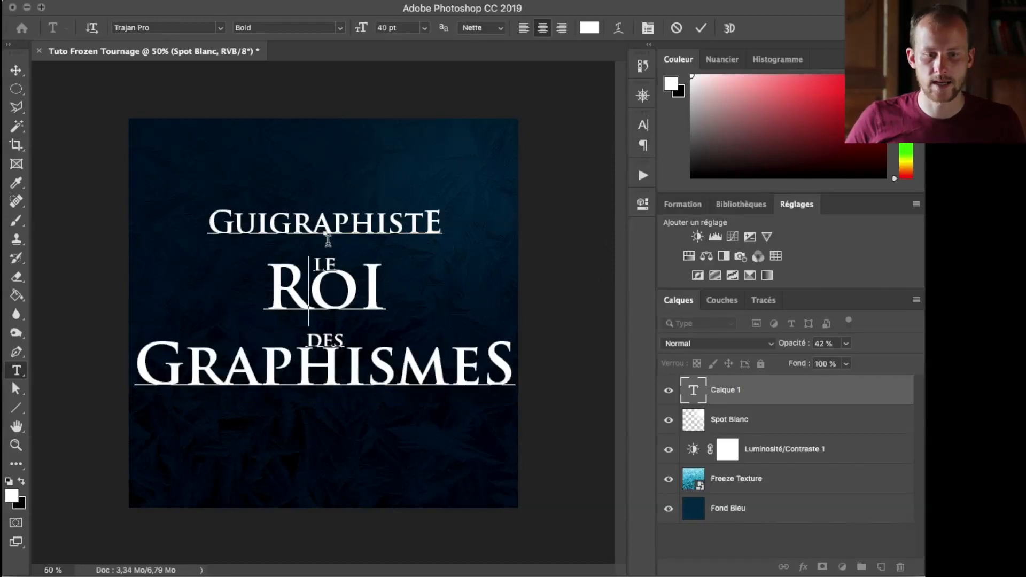
mouse_move(334, 261)
mouse_down()
mouse_move(315, 264)
mouse_move(324, 253)
mouse_up()
click(344, 236)
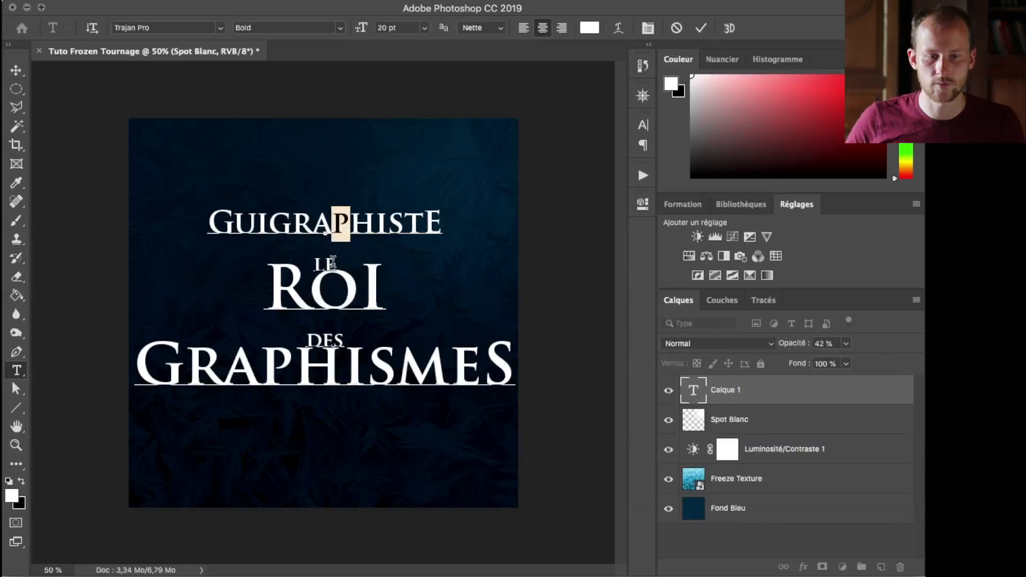
click(332, 262)
drag(267, 291, 396, 302)
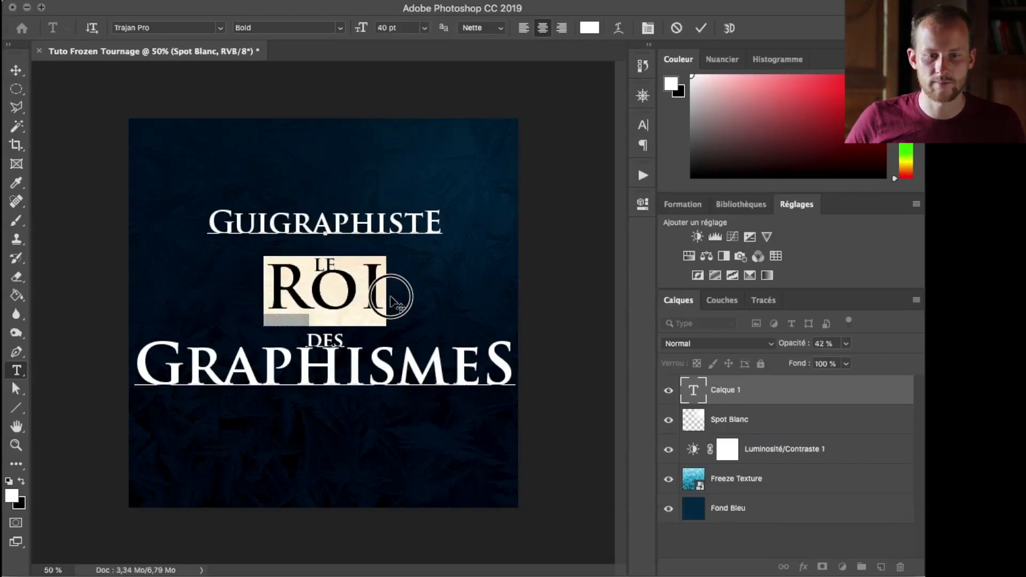
click(643, 125)
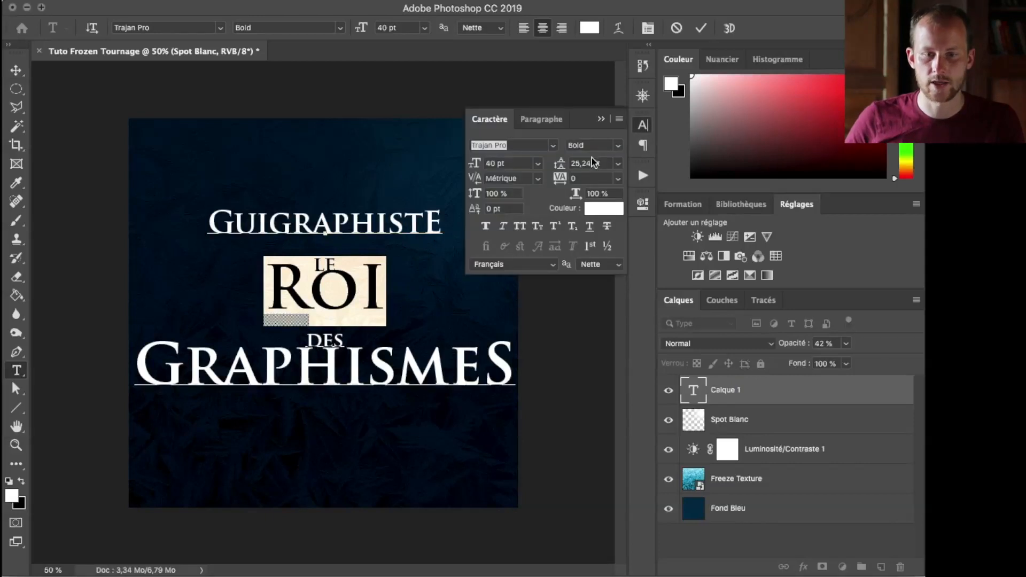
drag(560, 165, 565, 167)
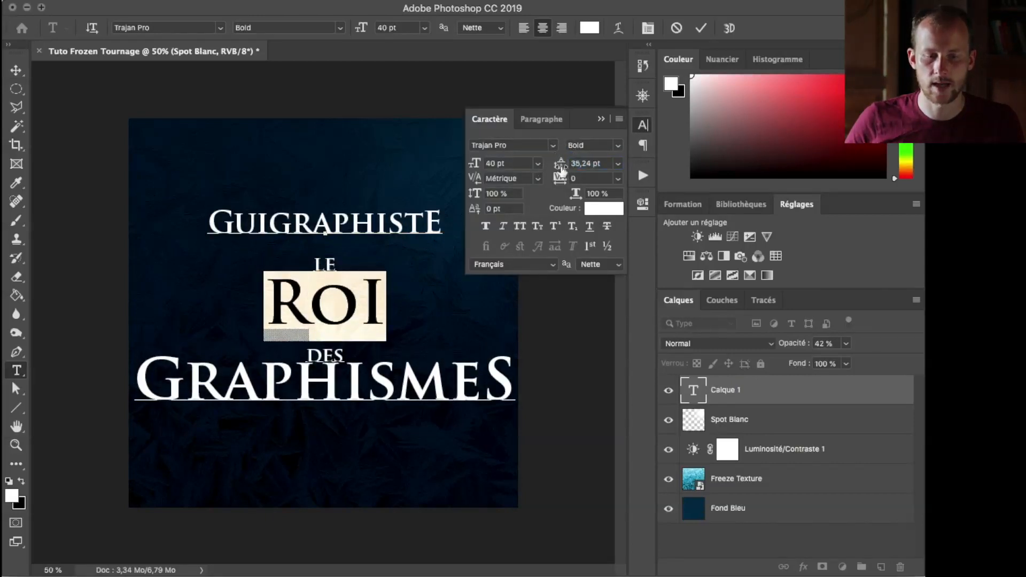
Tighten the leading of "le", "des" and "GraphismeS" to even out the title's line spacing, with "des" at 17,24 pt, and commit the text
click(329, 263)
double_click(329, 263)
drag(554, 164, 547, 170)
drag(343, 341, 284, 342)
drag(137, 367, 590, 394)
mouse_move(558, 166)
mouse_down()
mouse_move(574, 164)
mouse_move(557, 166)
mouse_up()
double_click(332, 342)
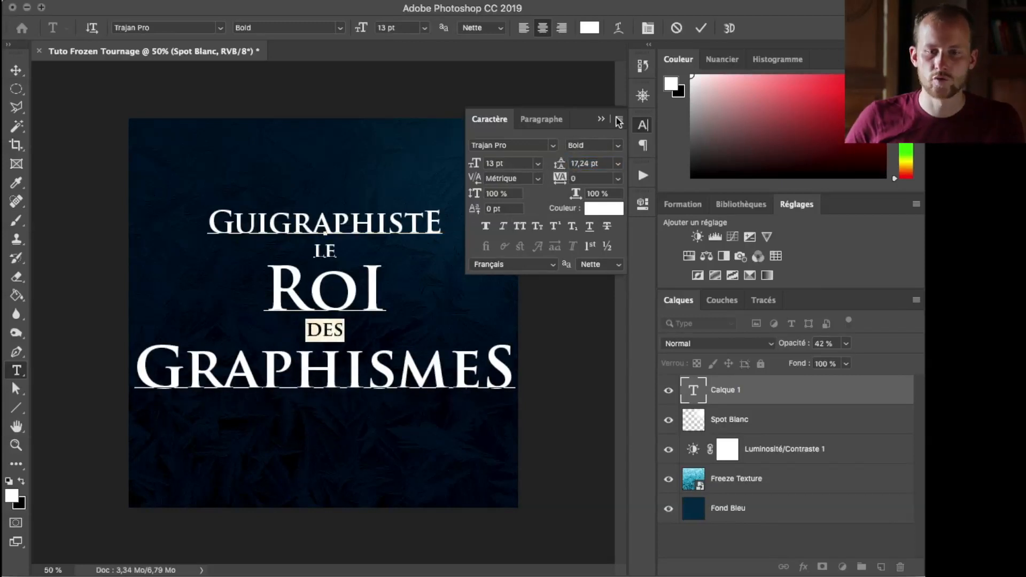
click(643, 126)
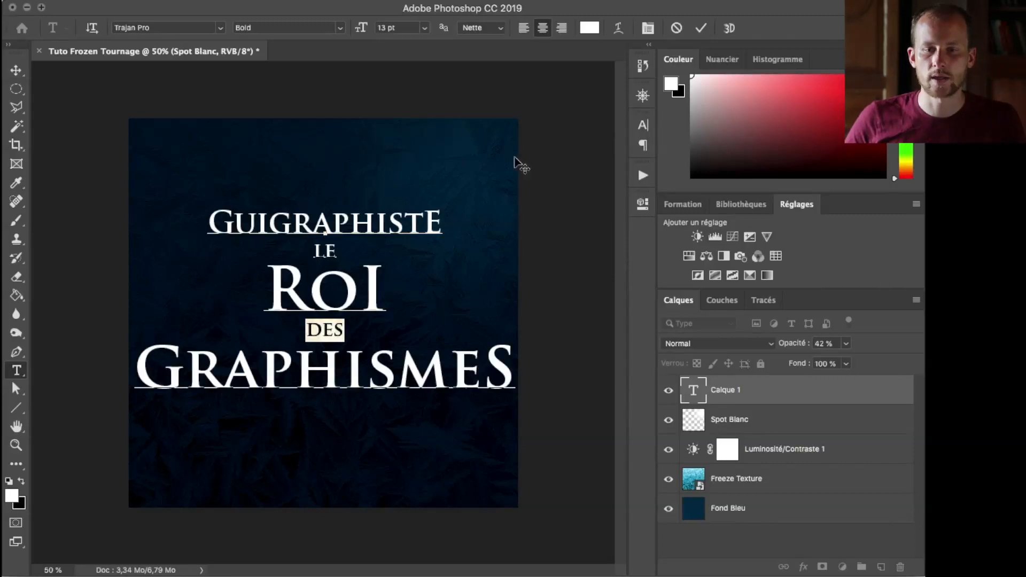
click(701, 28)
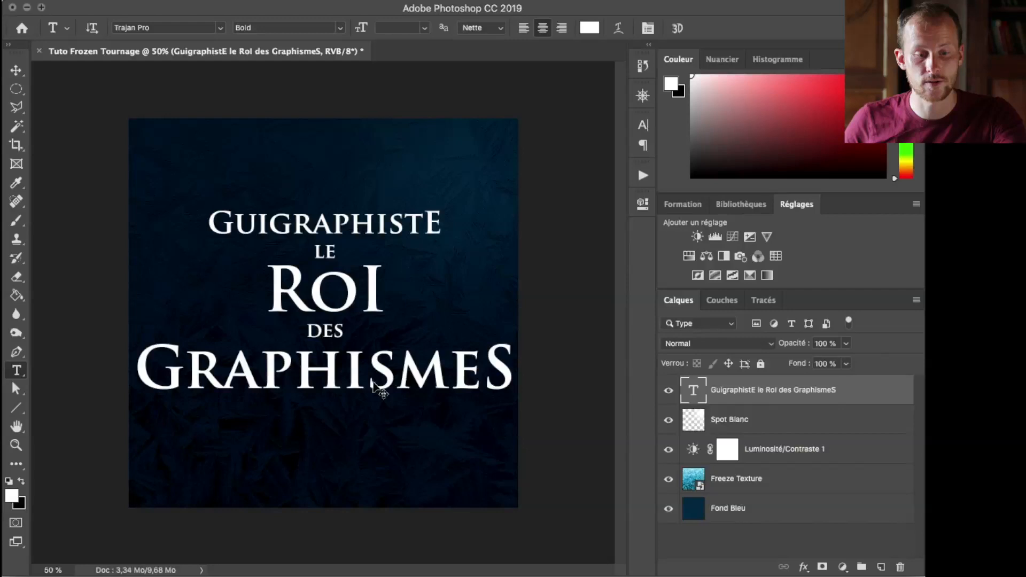
Align the title horizontally and vertically to the centre of the whole canvas, and clear the selection
key(super+a)
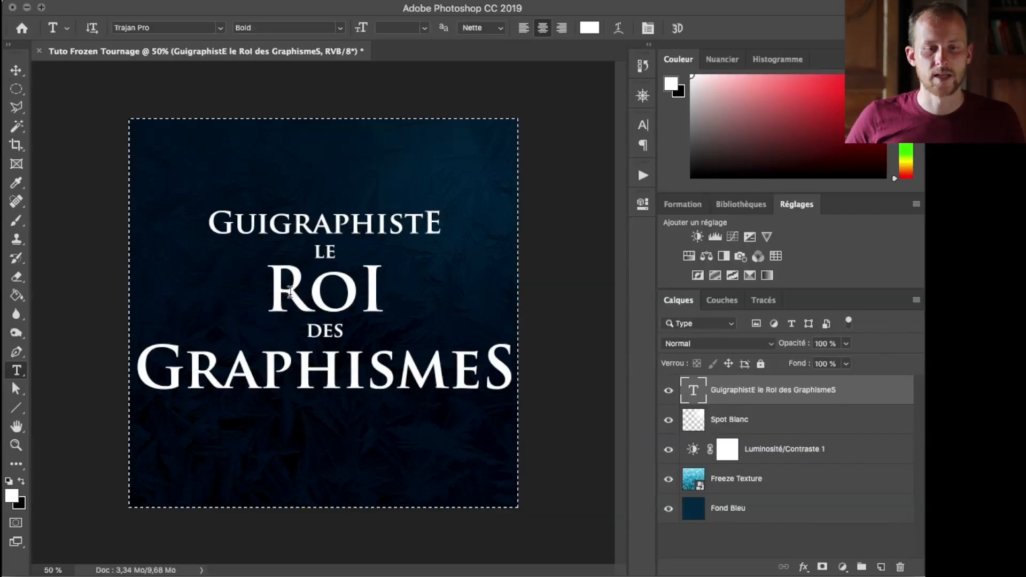
click(17, 71)
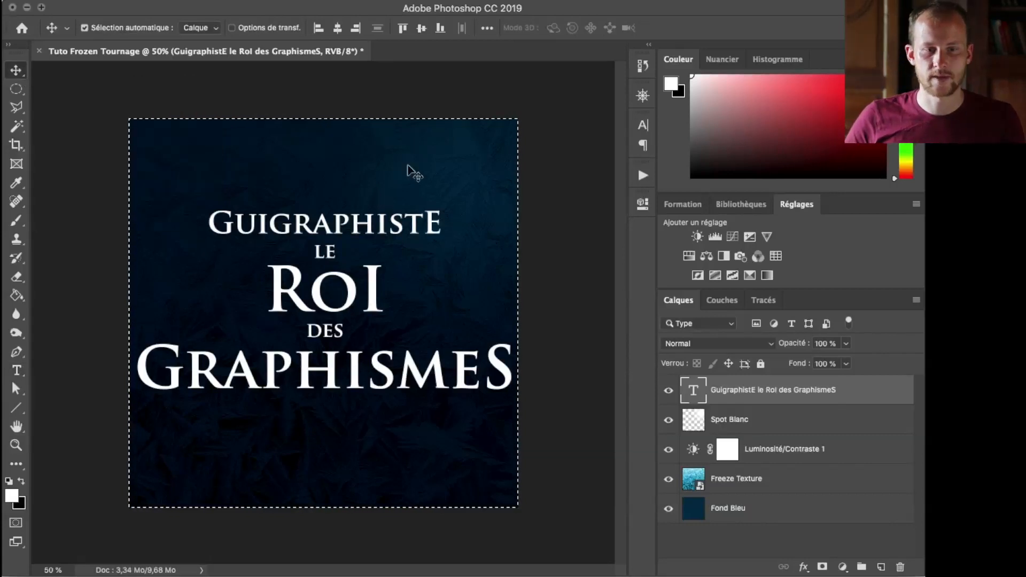
click(338, 30)
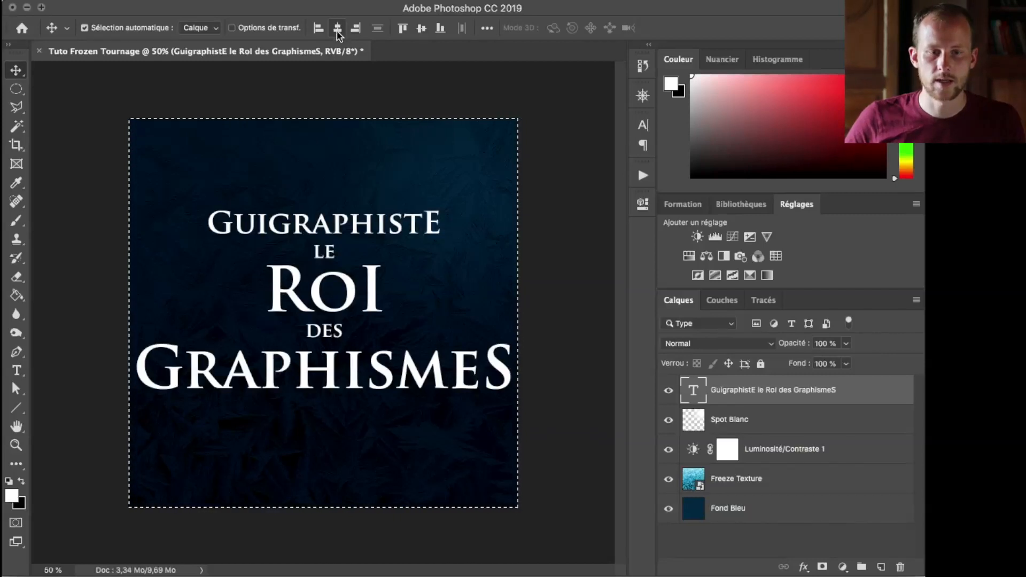
click(421, 28)
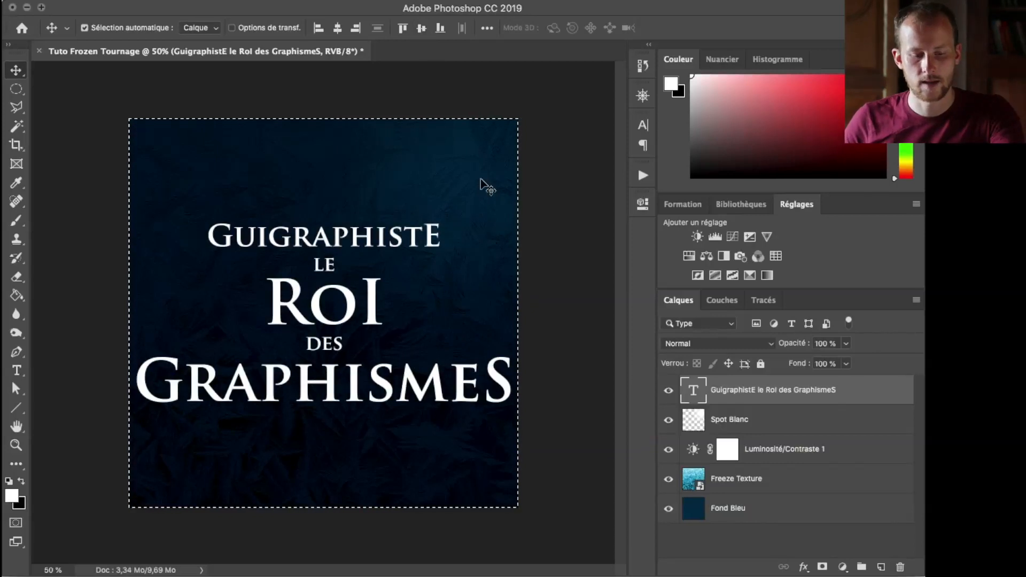
key(super+d)
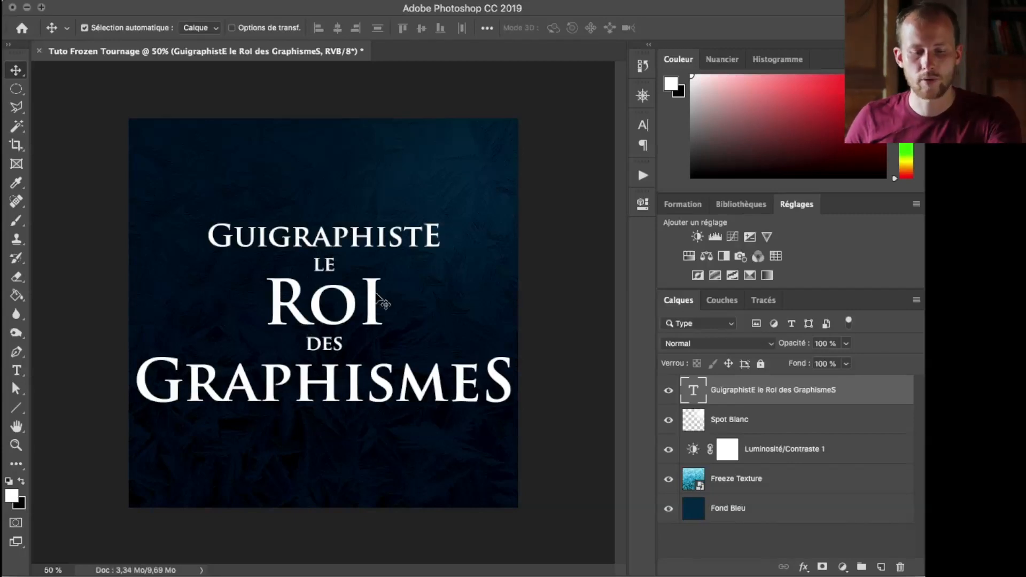
Recolour the entire title text to blue #0c86ae and commit the edit
key(t)
click(329, 300)
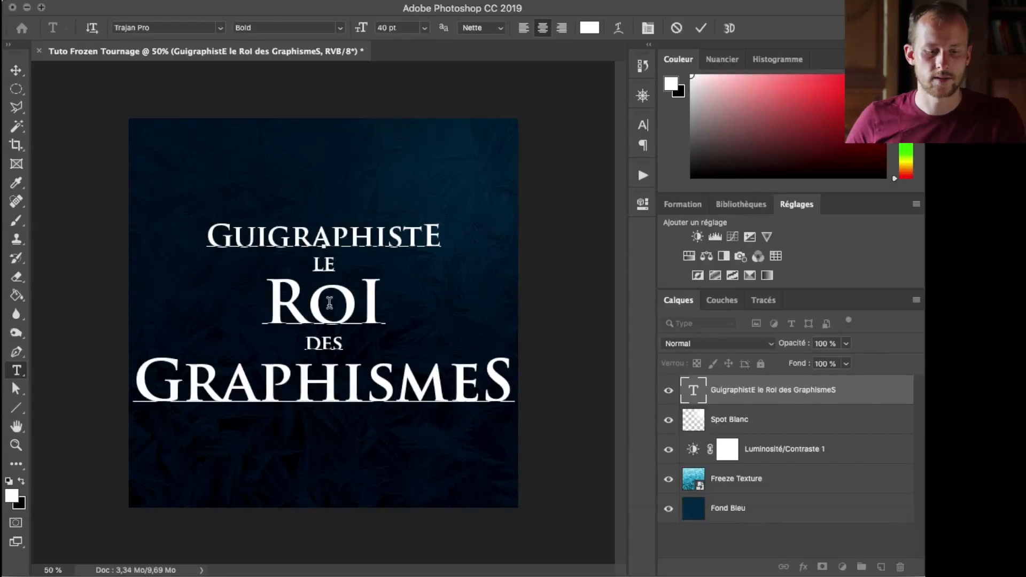
key(super+a)
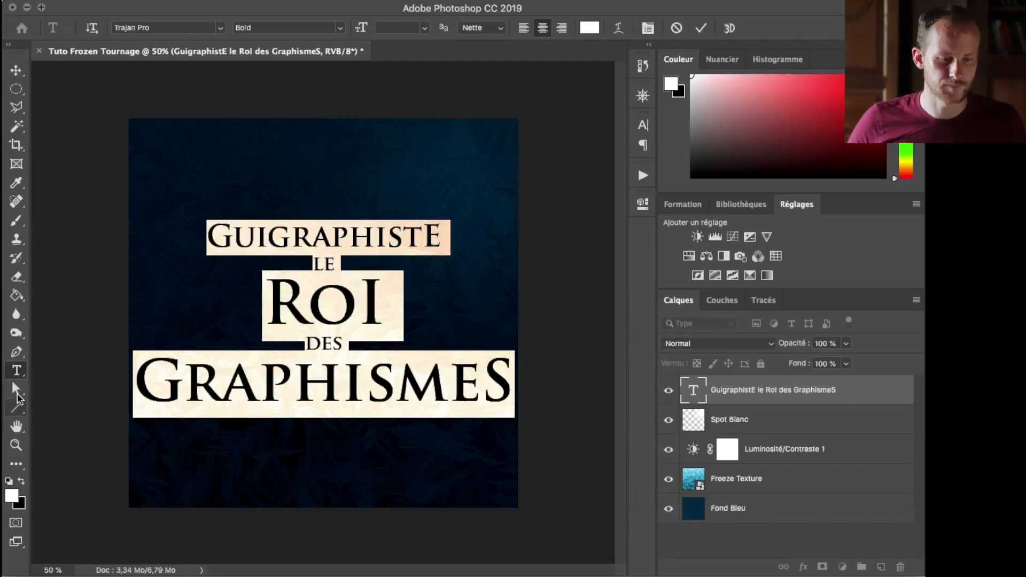
click(13, 495)
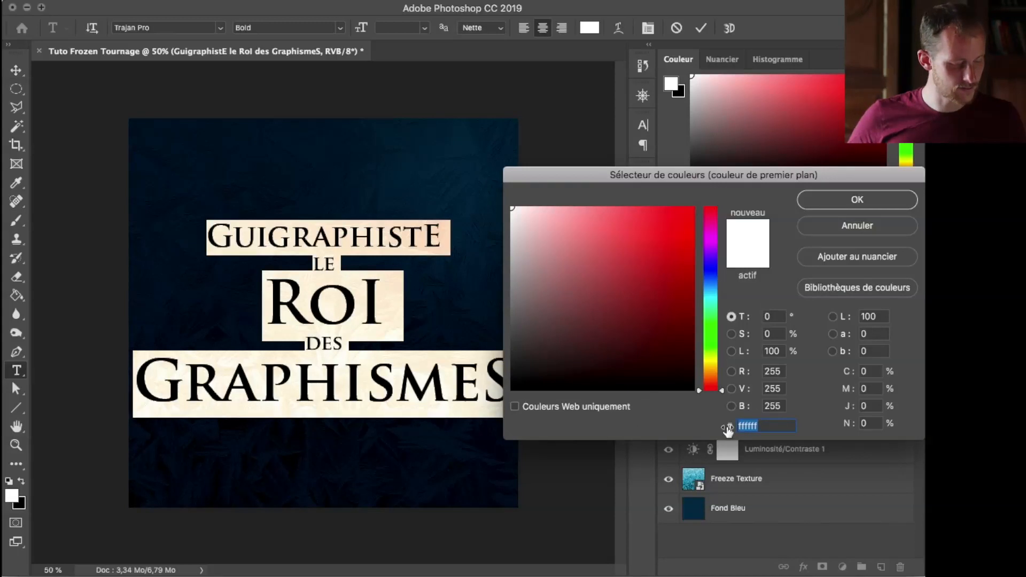
text(0)
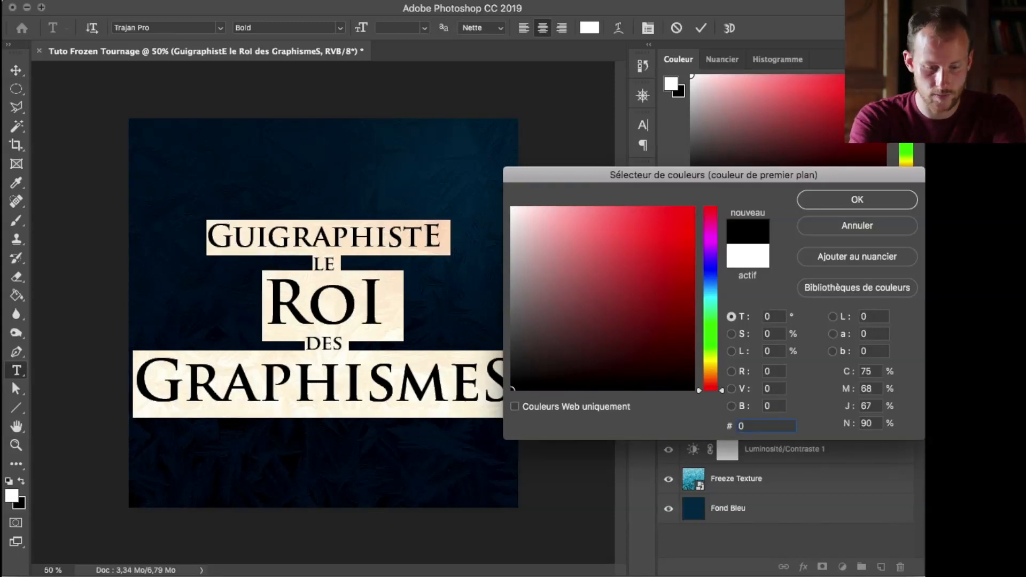
text(c86ae)
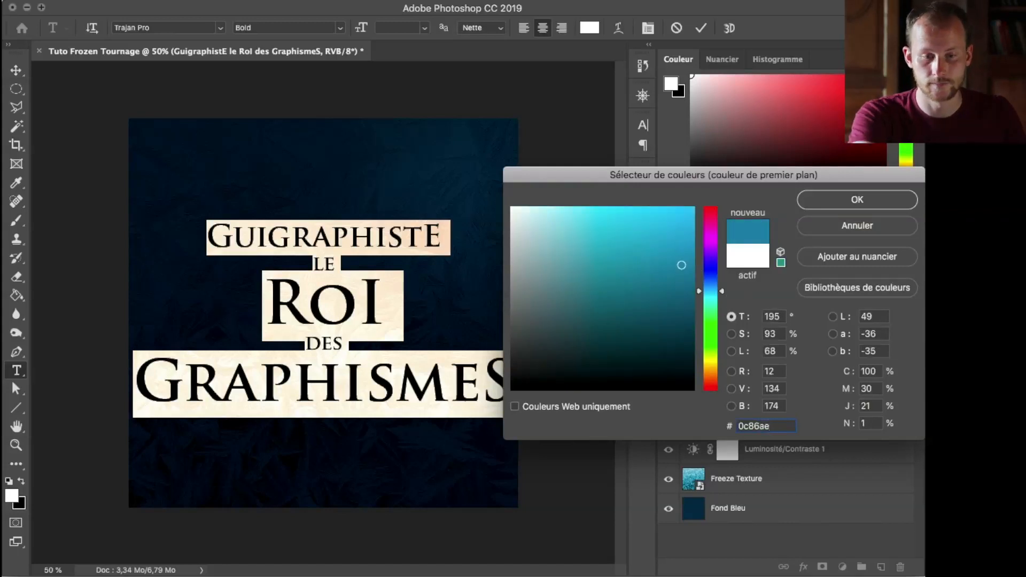
click(829, 200)
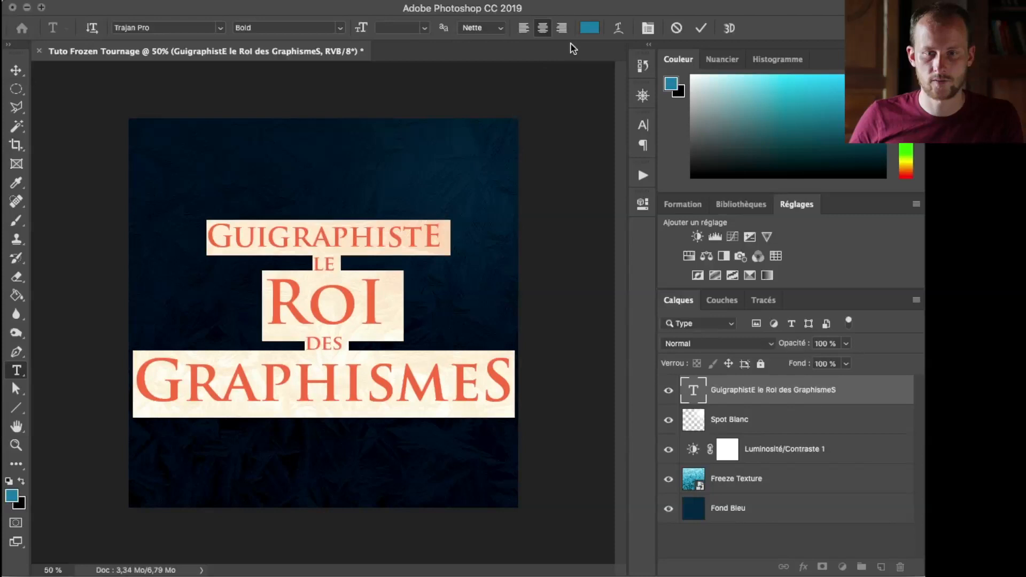
click(700, 28)
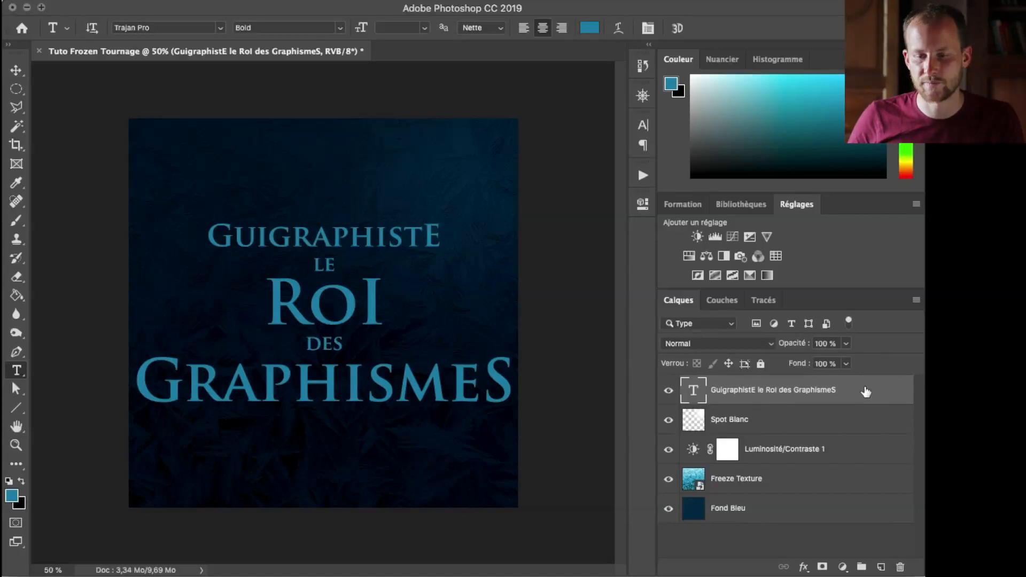
Add a Biseau interne bevel to the title: depth 100 %, direction Bas, size 250 px, flou 0 px, with the rounded quarter-curve gloss contour
double_click(819, 402)
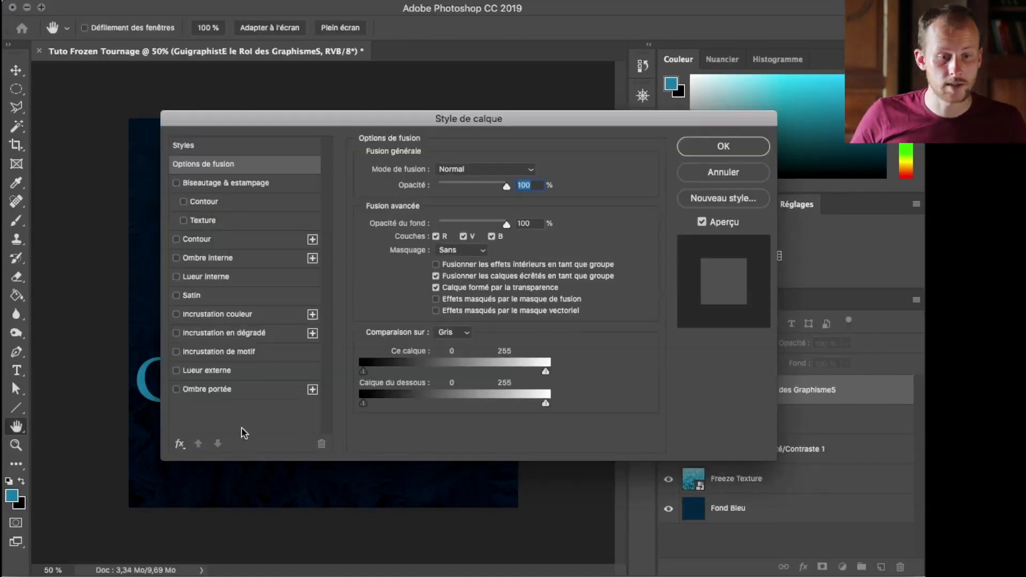
click(192, 184)
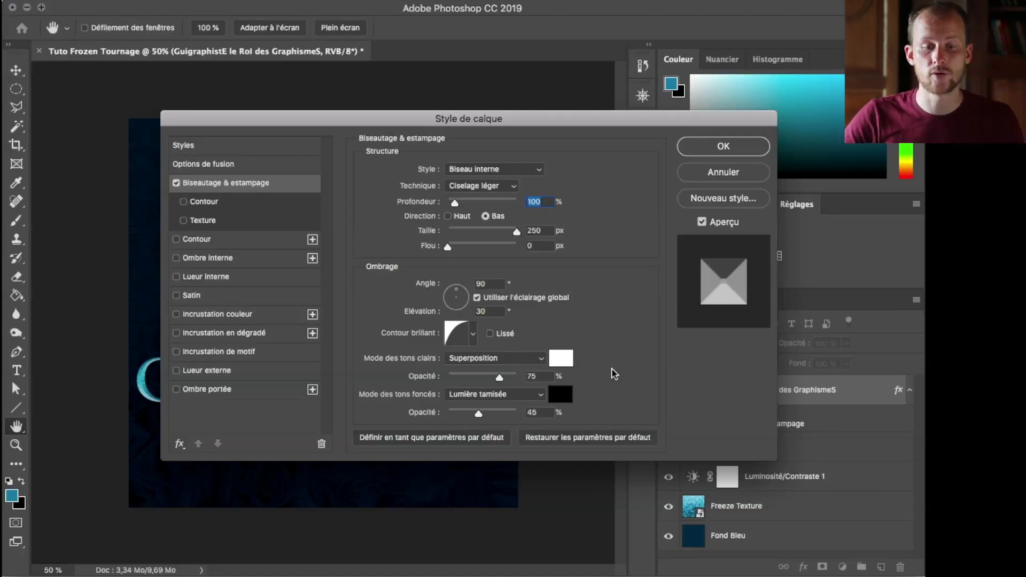
click(473, 335)
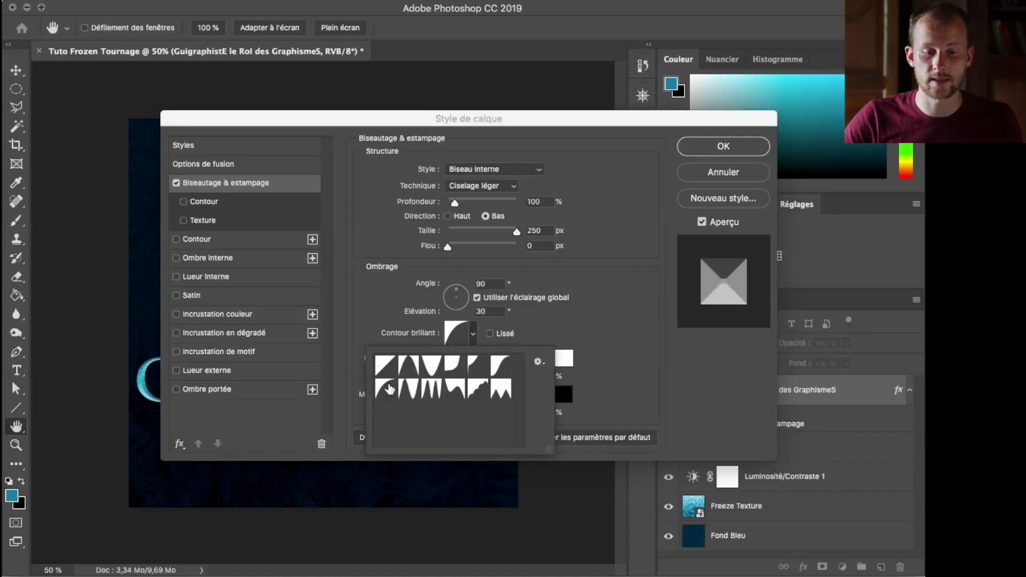
double_click(384, 393)
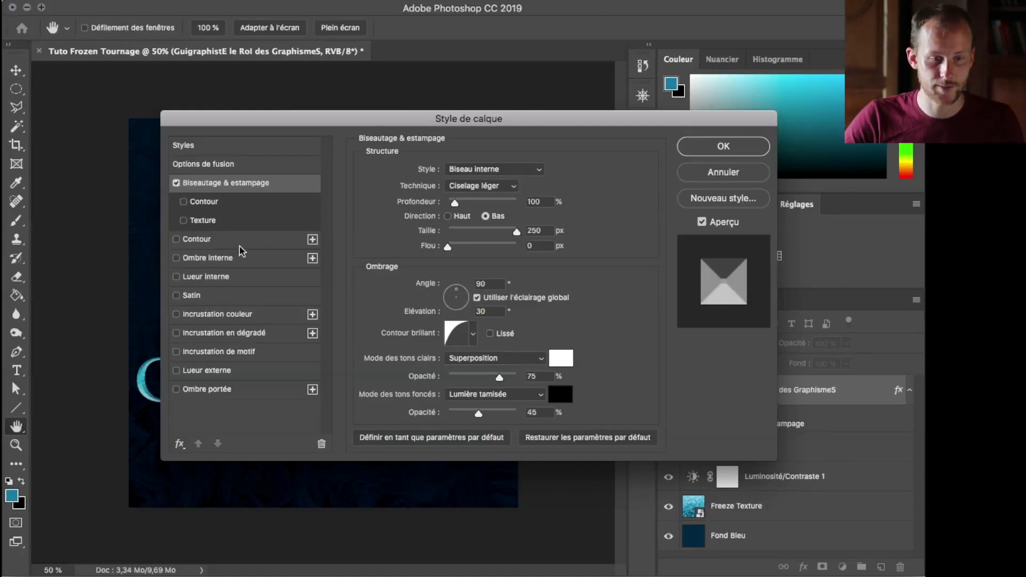
Apply a Superposition inner glow (55 %, 25 px) and a white Lumière tamisée outer glow (100 %, 100 px) to the title, and compare with effects hidden
click(200, 278)
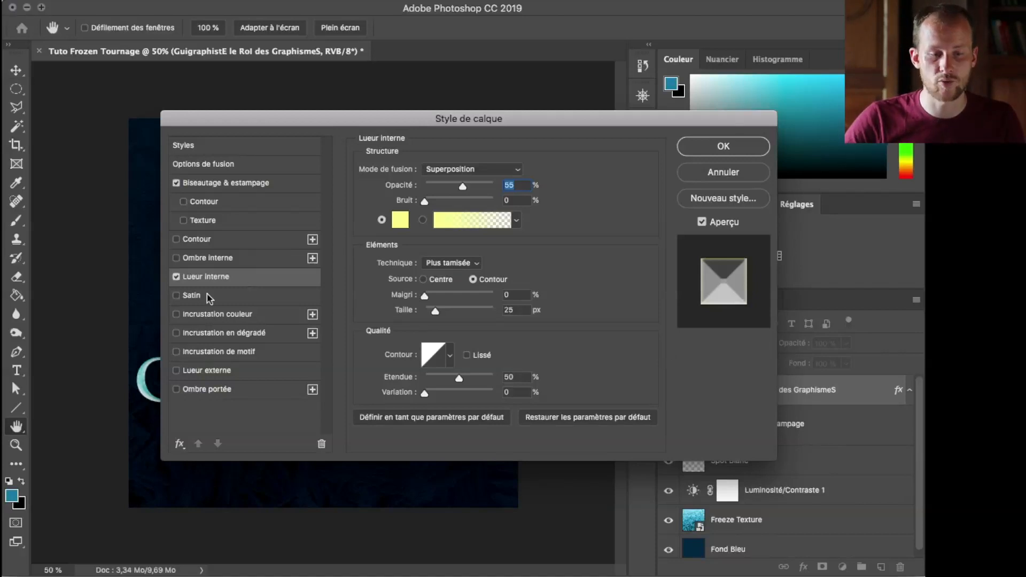
click(193, 372)
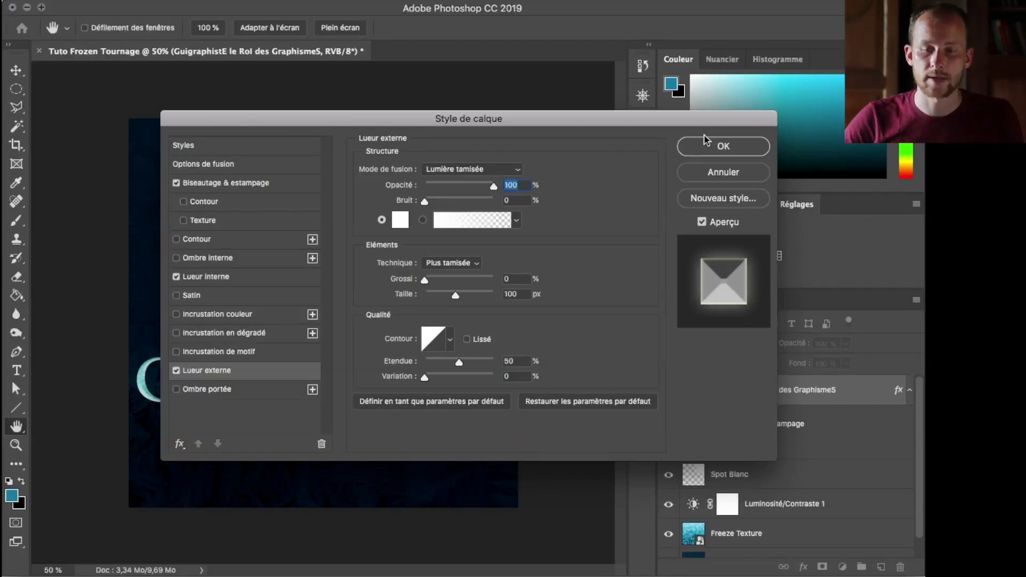
click(722, 146)
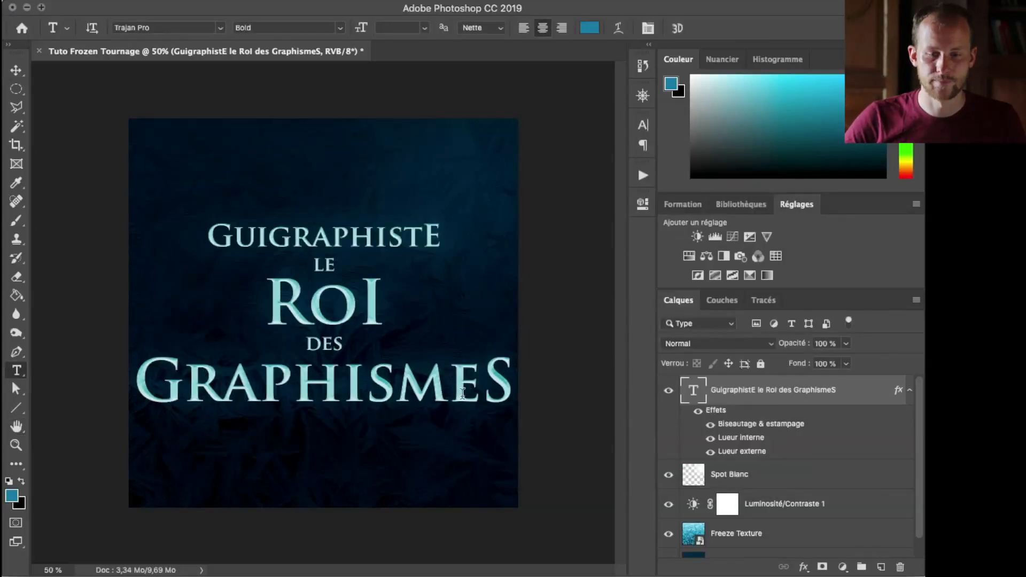
click(698, 410)
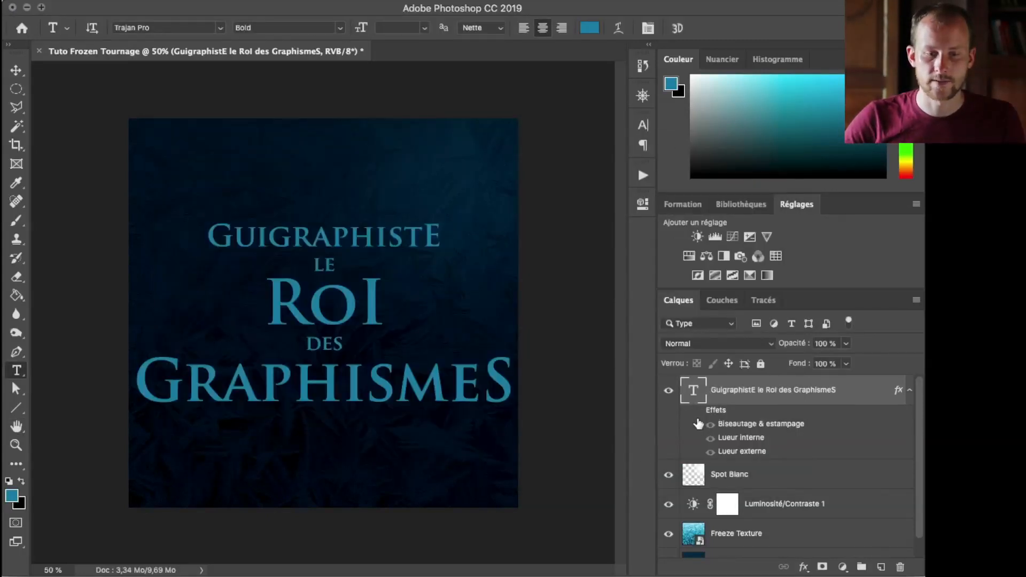
click(698, 411)
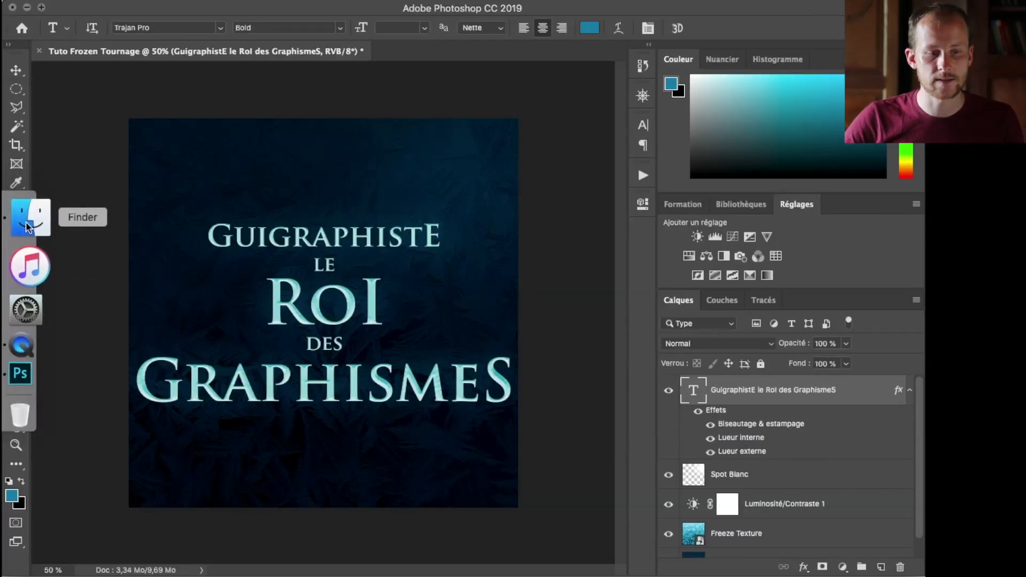
Place the UnderWater Texture image from Finder above the title, spanning the canvas width, and commit the placement
click(27, 211)
drag(504, 202, 268, 509)
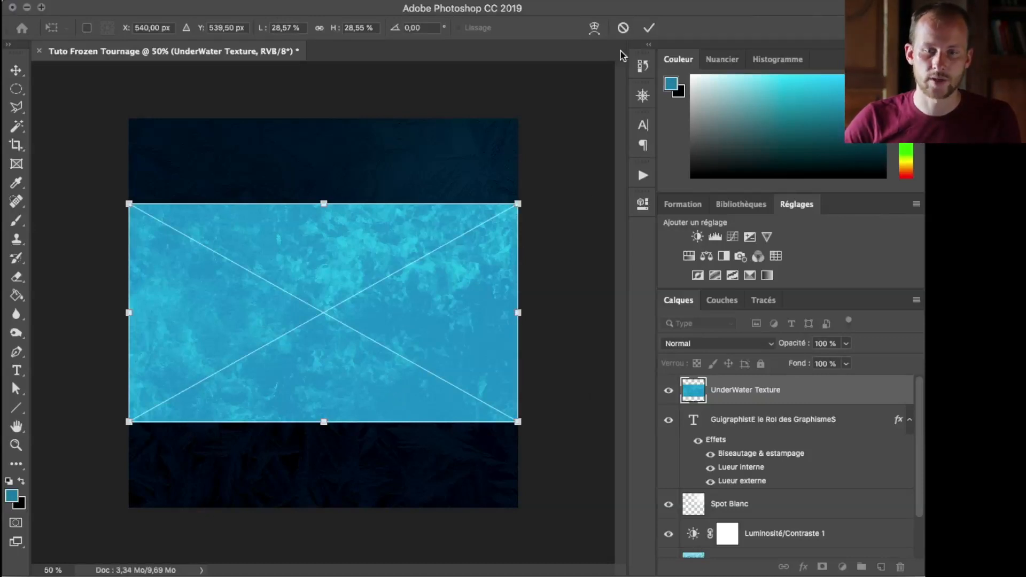
click(649, 28)
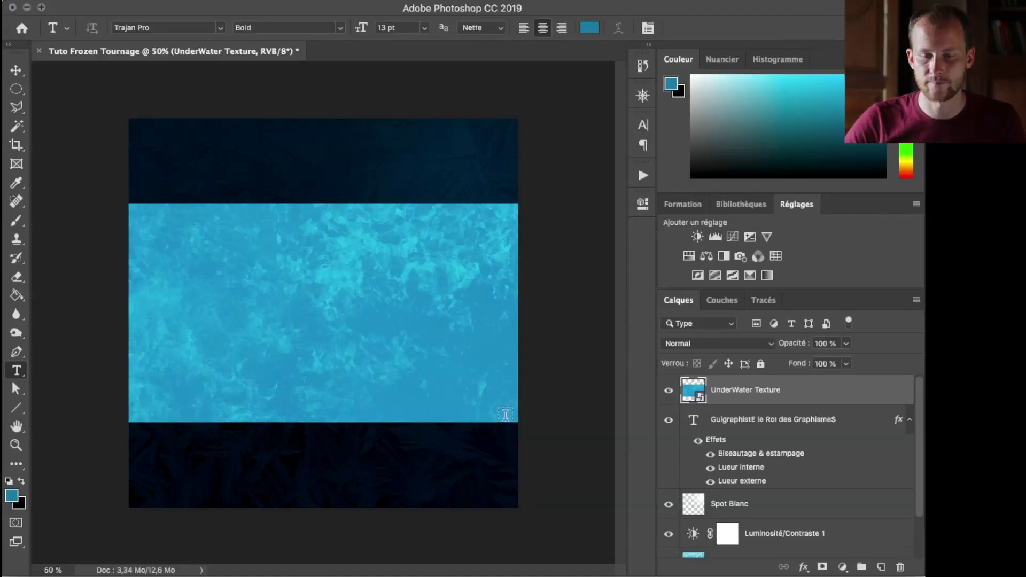
Clip the UnderWater Texture layer to the title text and set its blend mode to Lumière crue
right_click(809, 390)
mouse_move(695, 566)
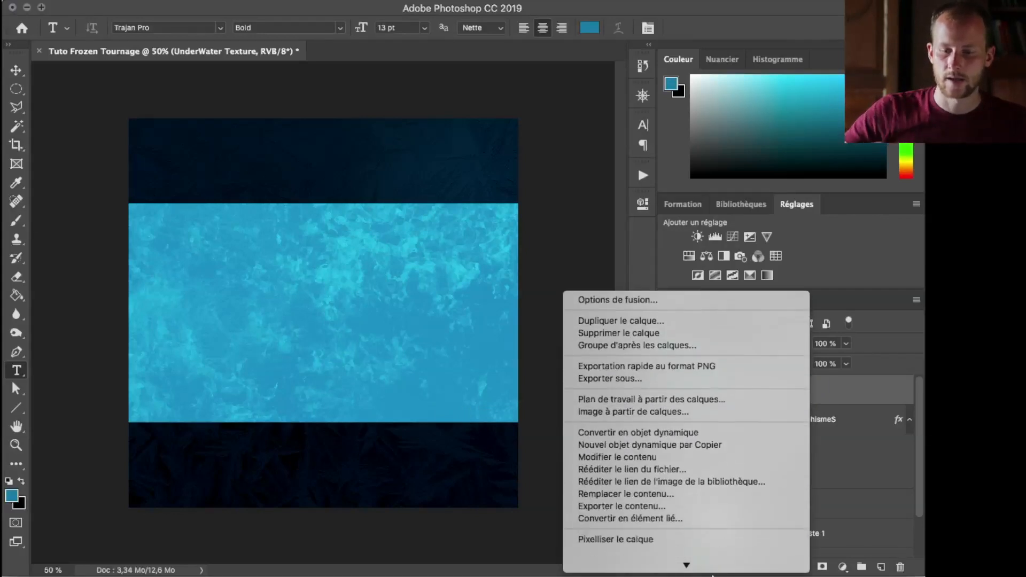
click(644, 437)
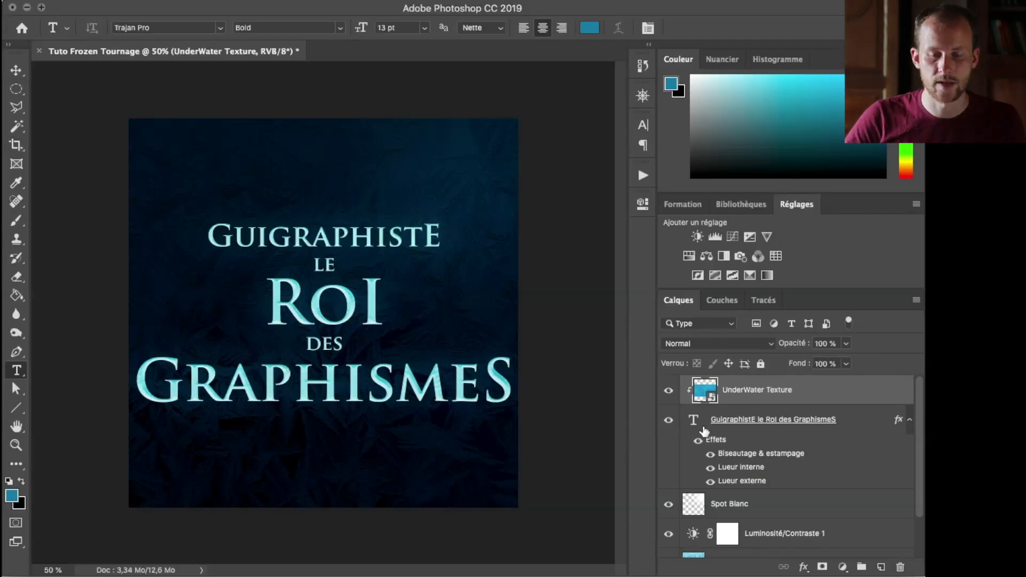
click(685, 346)
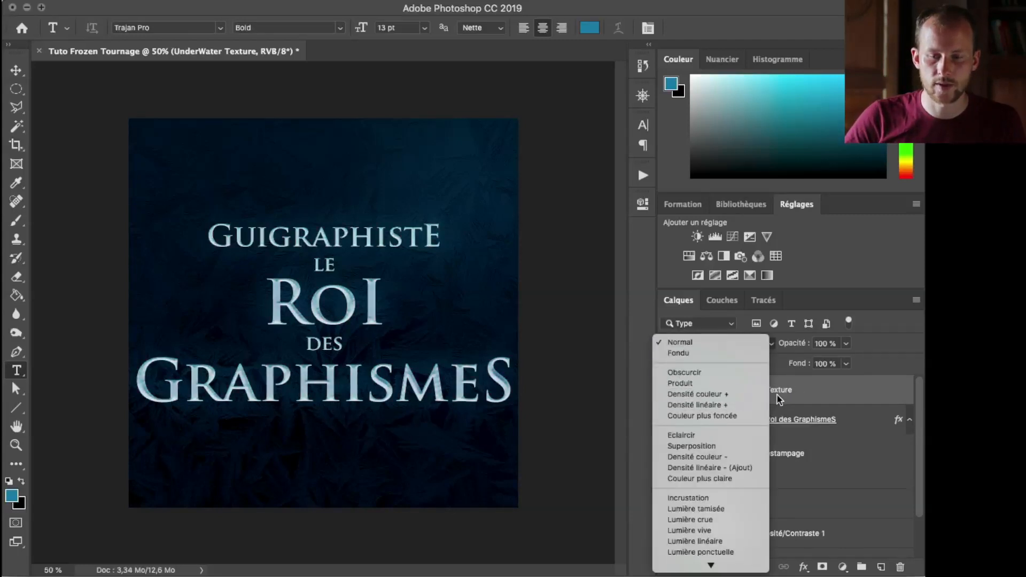
click(690, 519)
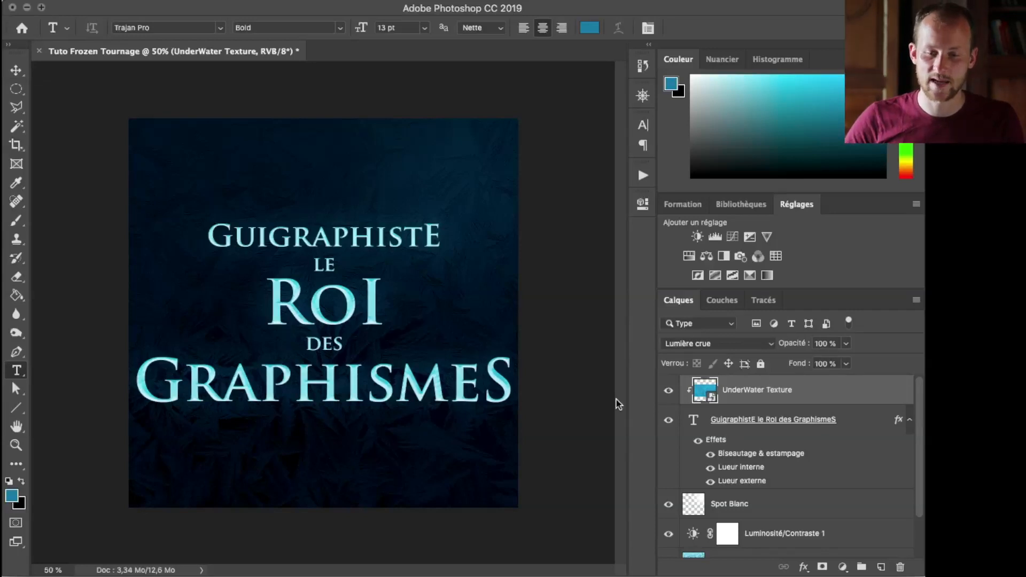
Load the title letters as a selection and add a layer mask from it to the title layer
click(692, 421)
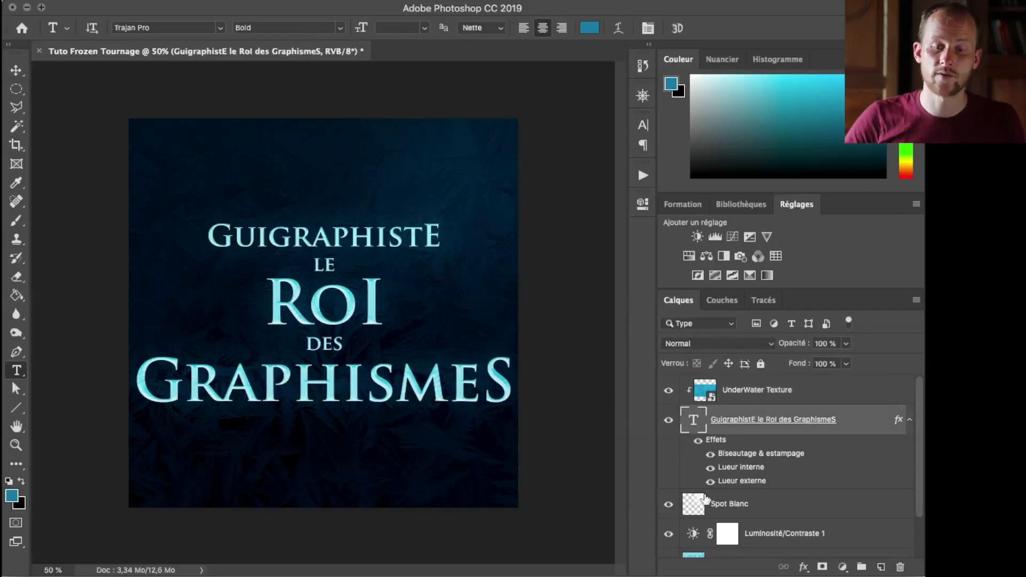
super+click(693, 426)
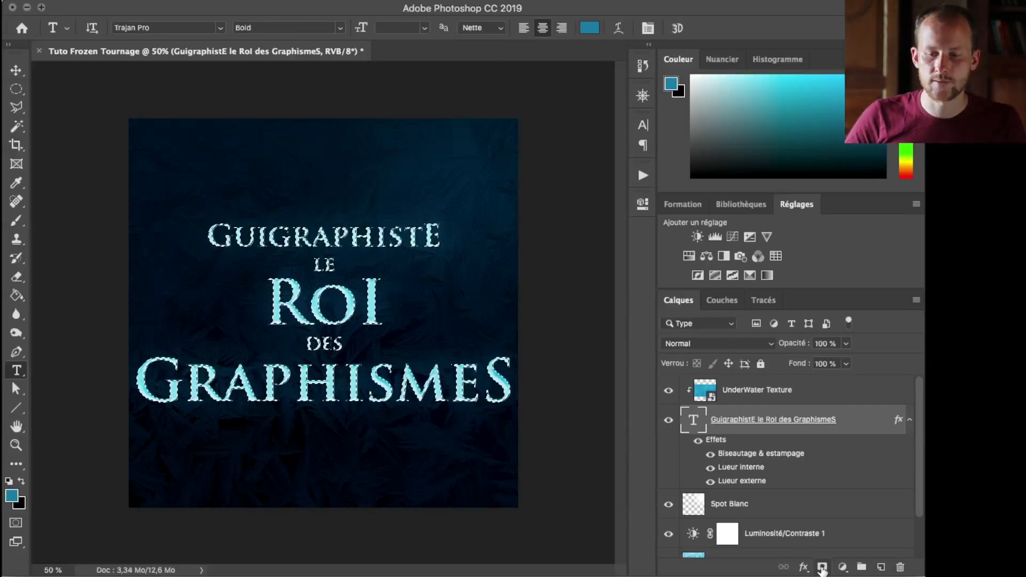
click(824, 567)
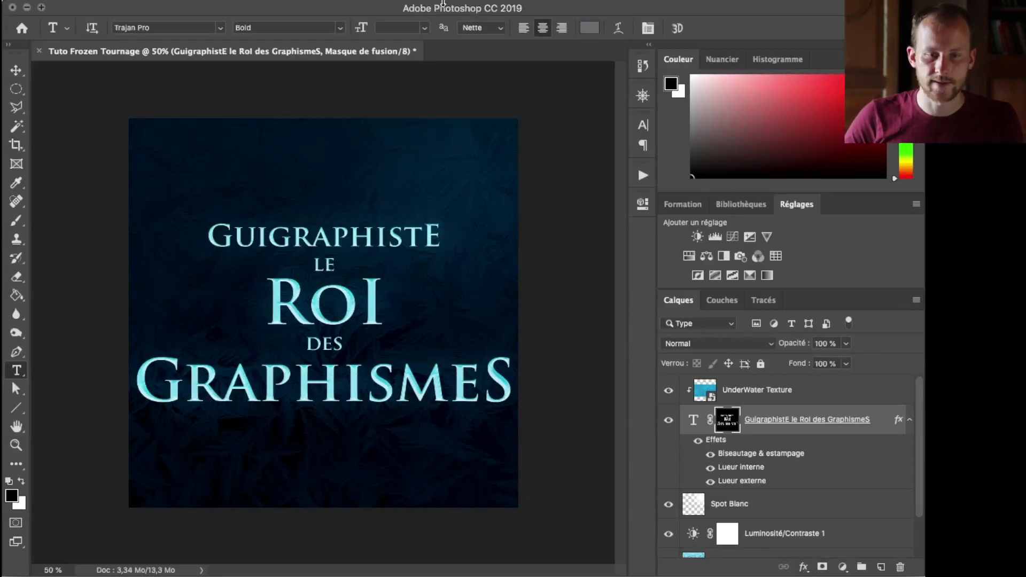
Apply the Onde filter to the title's mask: 22 generators, wavelength 10–70, amplitude 1–2, scale 100 %, Triangulaire, Reboucler; inspect the roughened letter edges
click(408, 7)
mouse_move(418, 196)
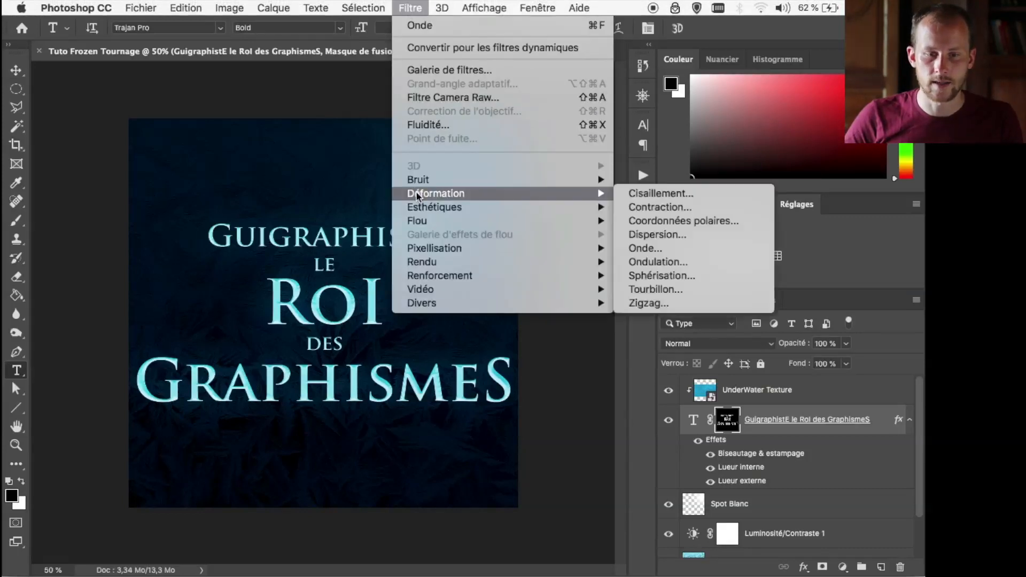
click(647, 249)
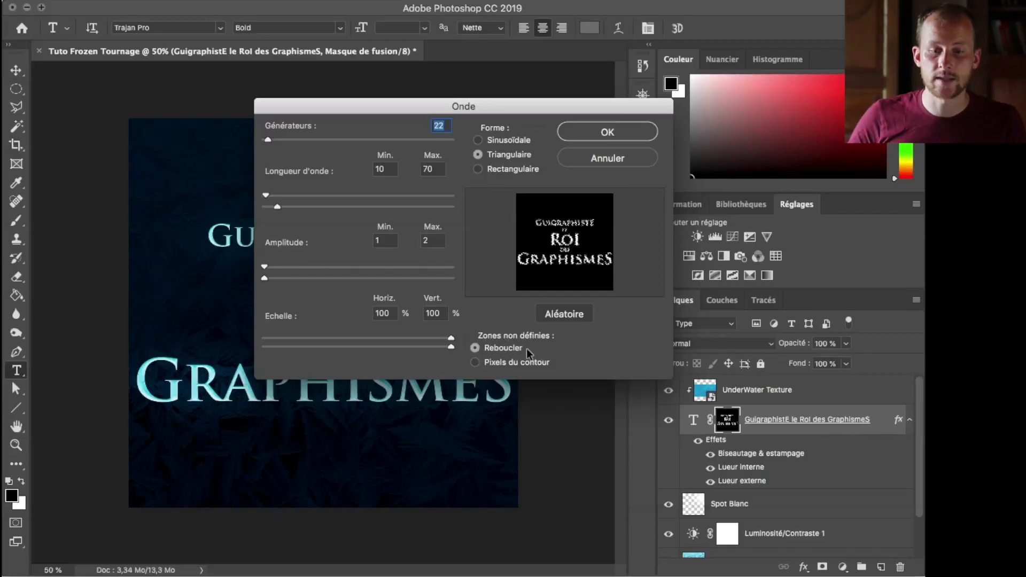
click(601, 131)
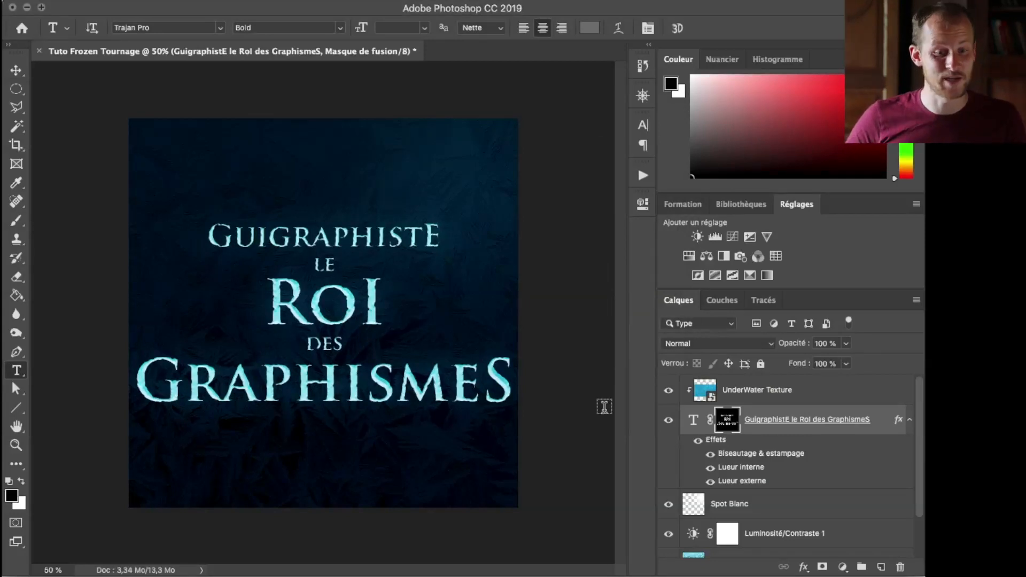
key(super+plus)
key(super+plus)
key(super+plus)
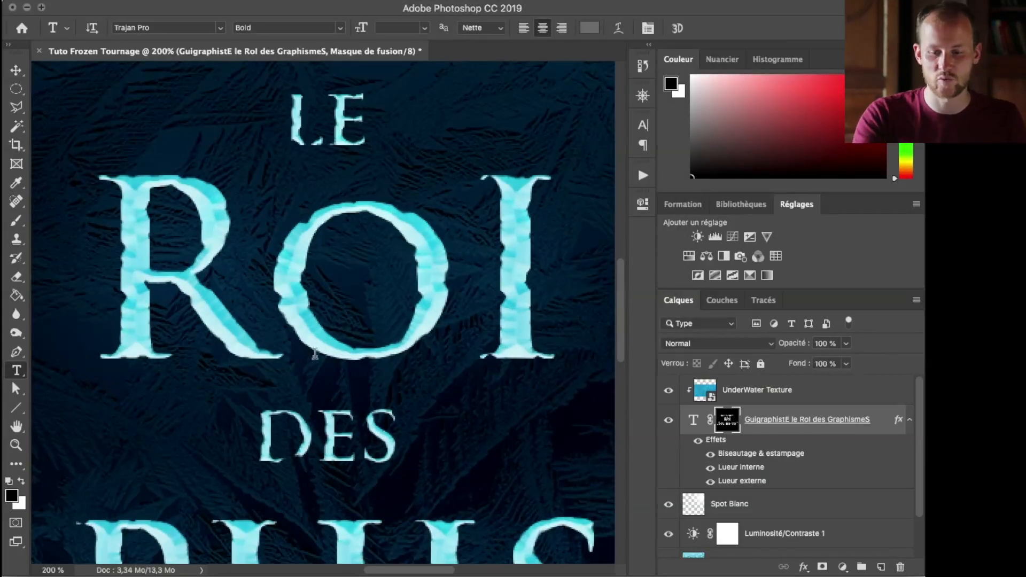
key(super+minus)
key(super+minus)
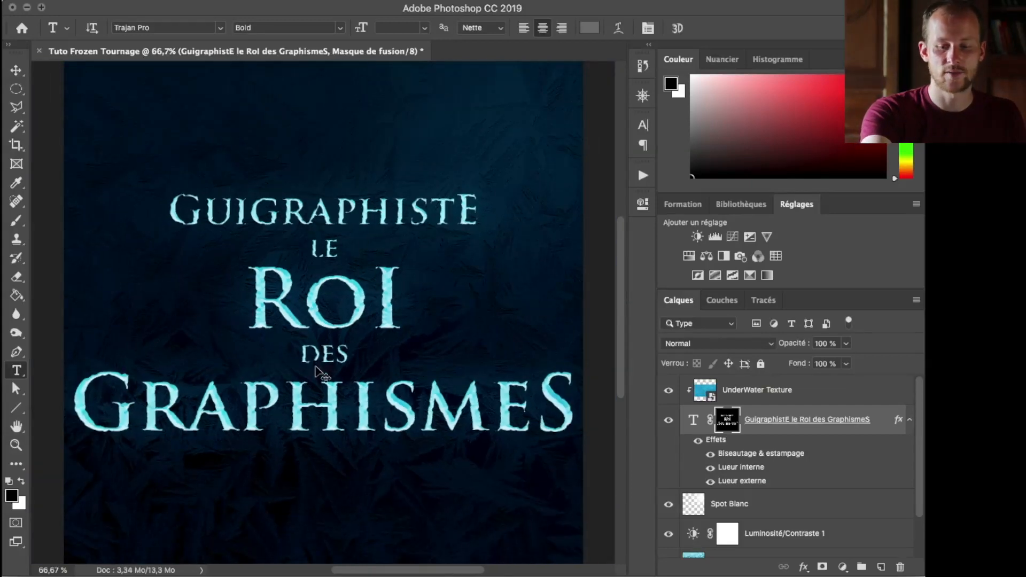
key(super+minus)
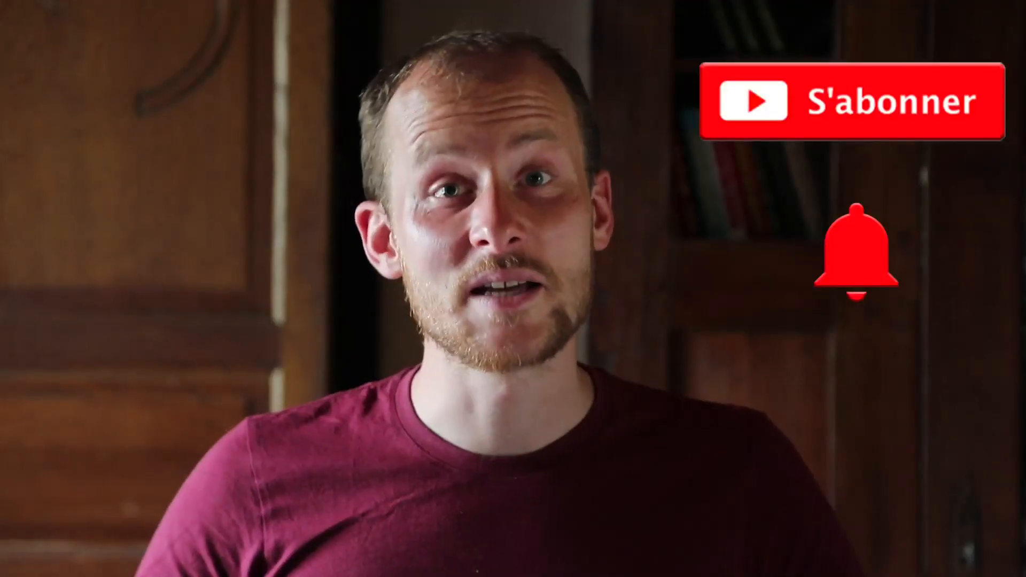